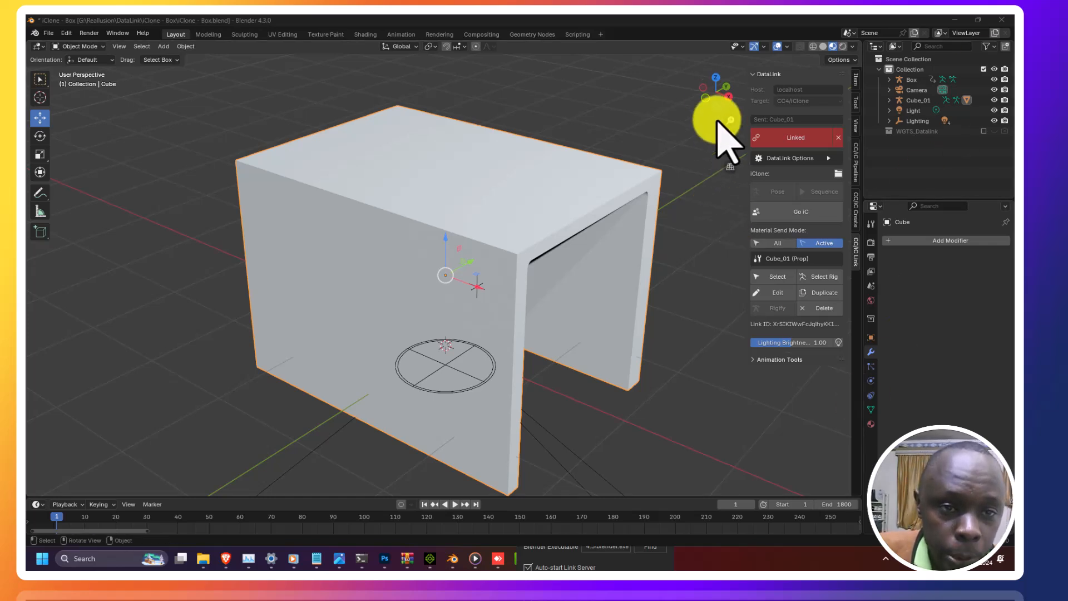
Step: Scale the selected box object up so it becomes wider and larger
drag(696, 89, 715, 82)
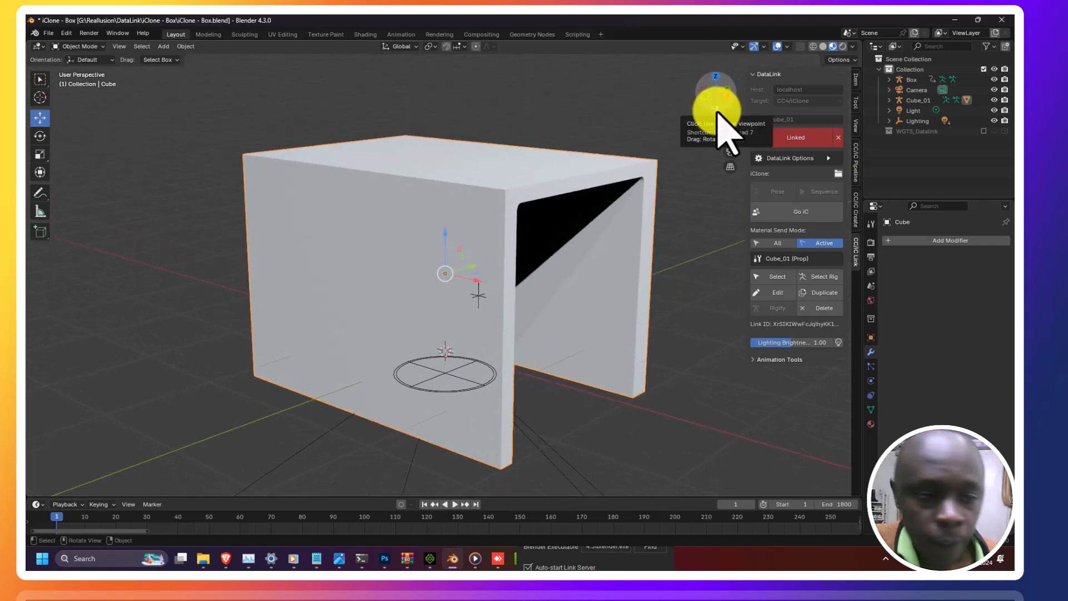
click(701, 88)
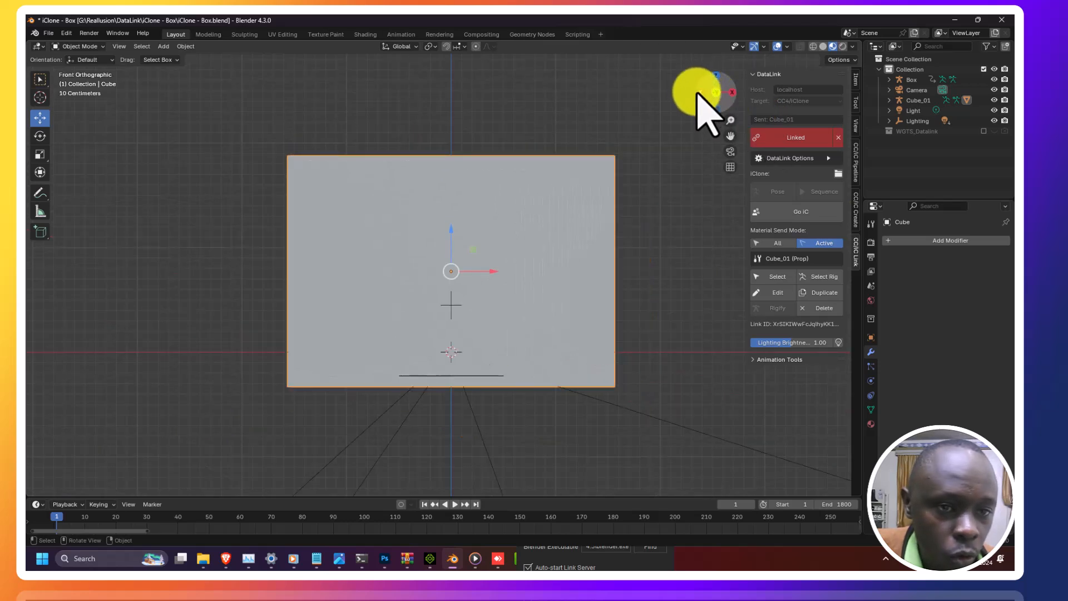
drag(705, 100, 604, 114)
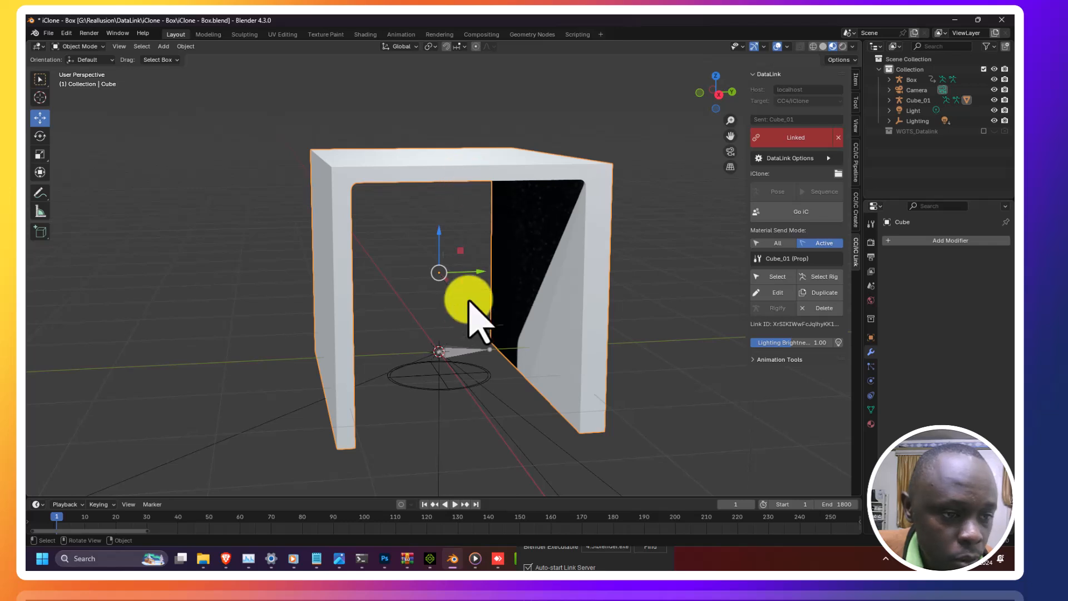
drag(710, 102, 757, 113)
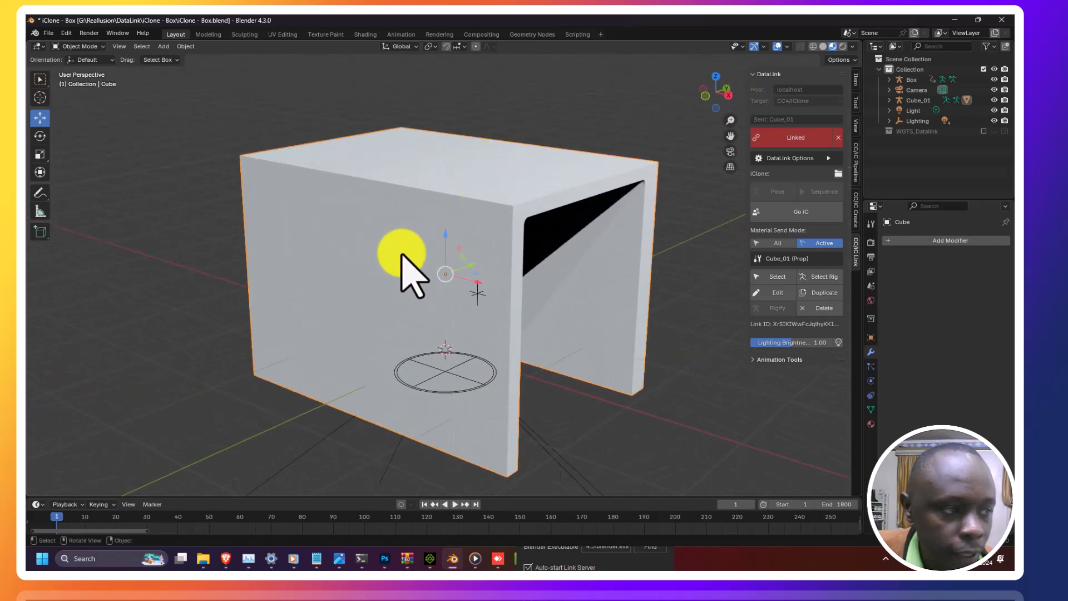
click(39, 155)
drag(476, 287, 457, 276)
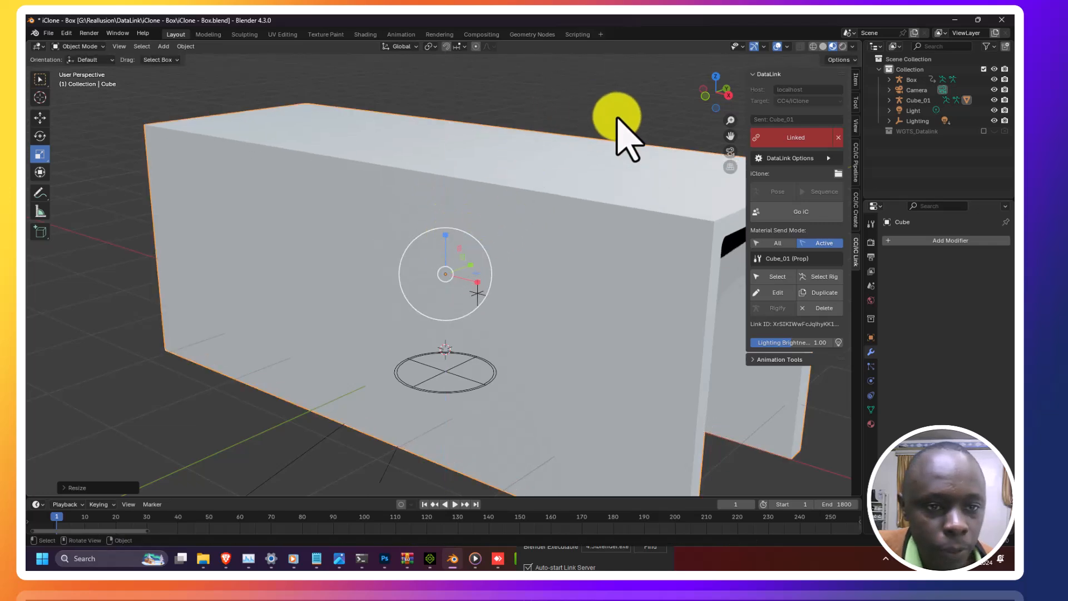
scroll(656, 125, down, 3)
drag(711, 101, 641, 86)
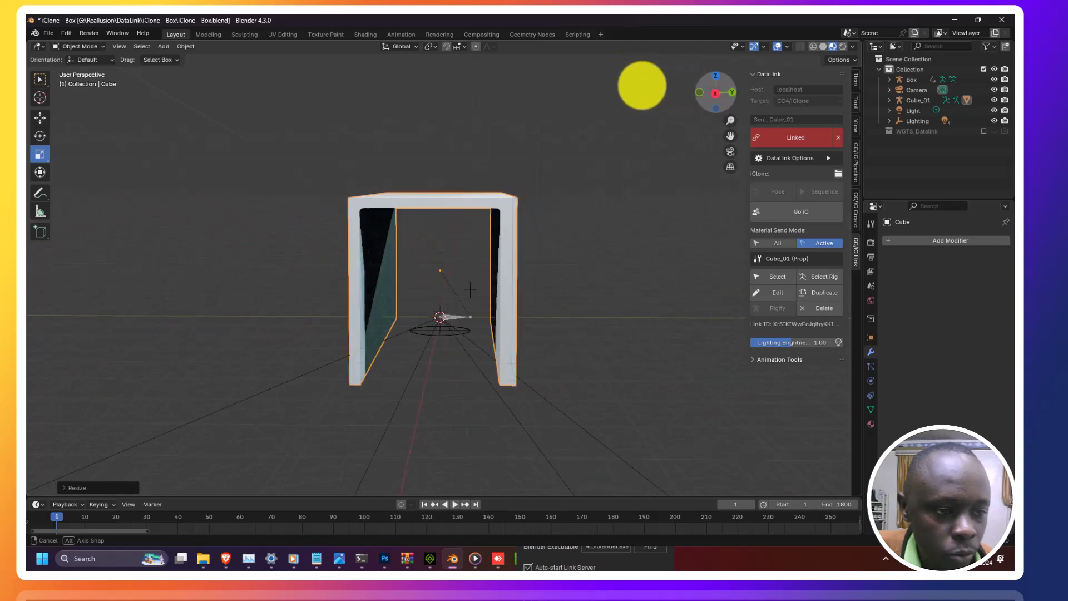
drag(480, 272, 501, 281)
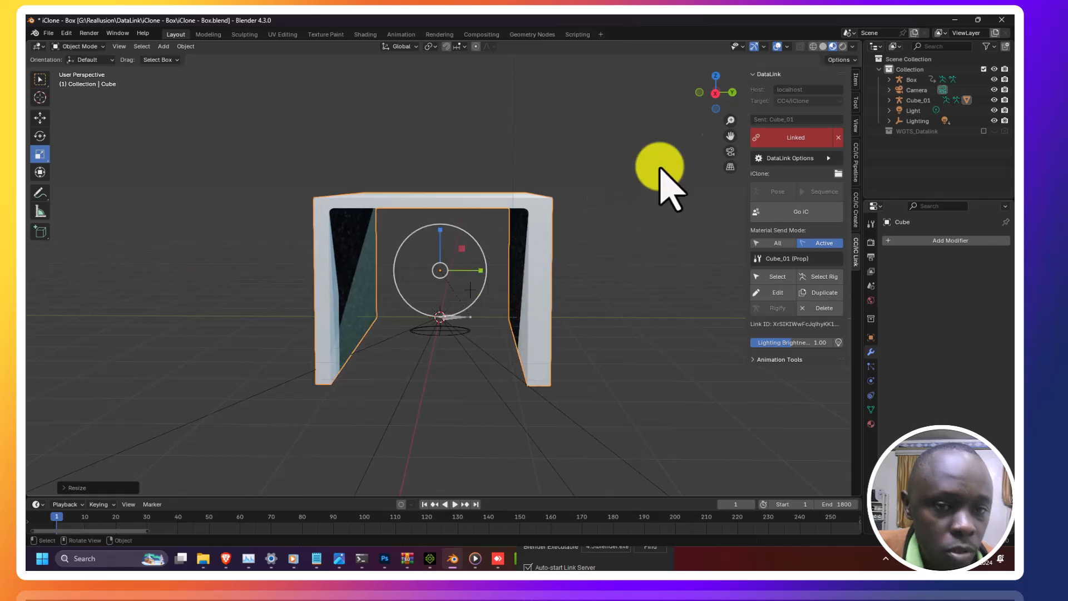
Step: Send the scaled box to iClone with Go IC and switch over to iClone
mouse_move(713, 99)
mouse_down()
mouse_move(728, 98)
mouse_move(717, 96)
mouse_up()
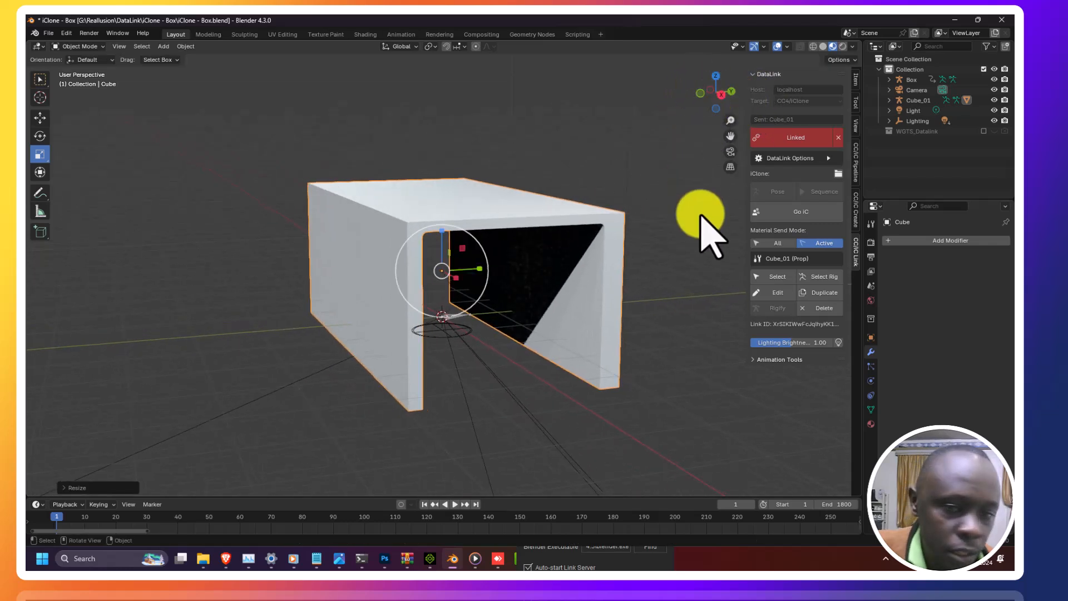
click(798, 217)
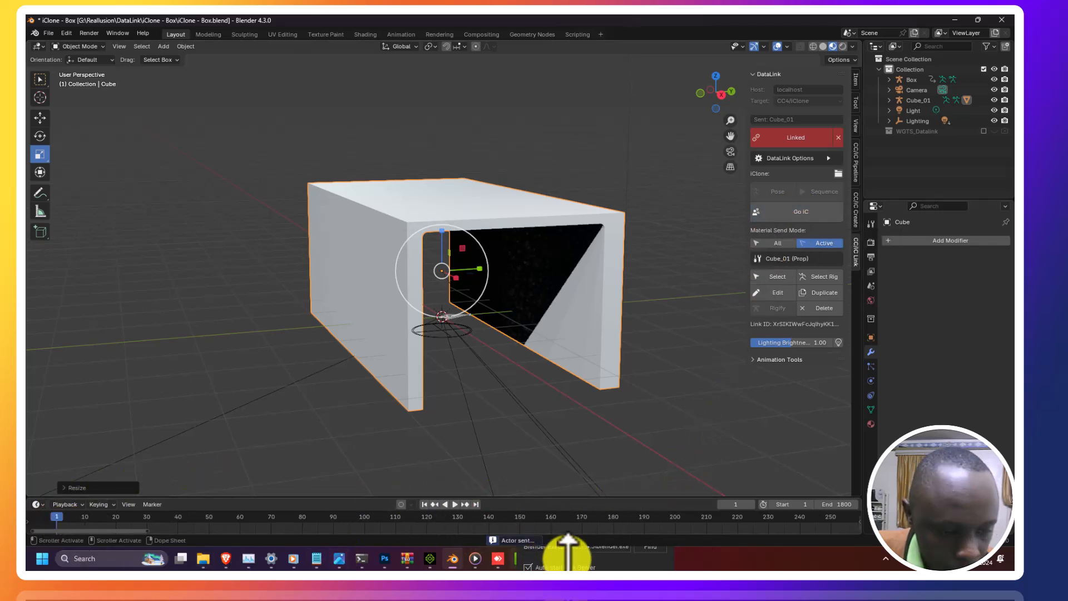
click(430, 558)
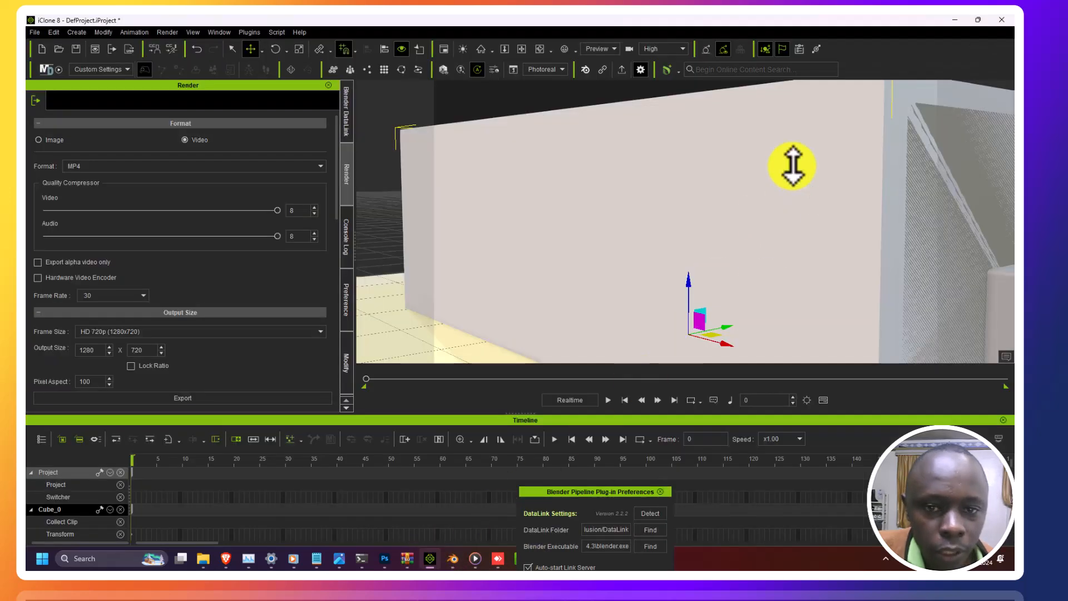
Step: Delete the older box props from the iClone scene, leaving only the character
scroll(792, 166, down, 3)
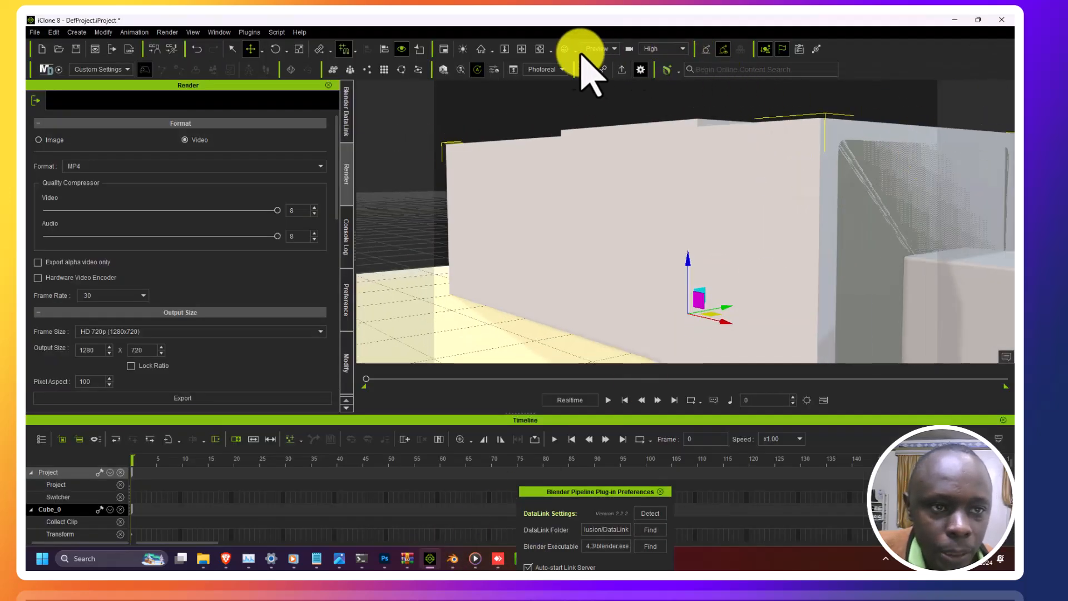
click(539, 49)
drag(794, 241, 887, 219)
drag(817, 218, 765, 145)
key(Delete)
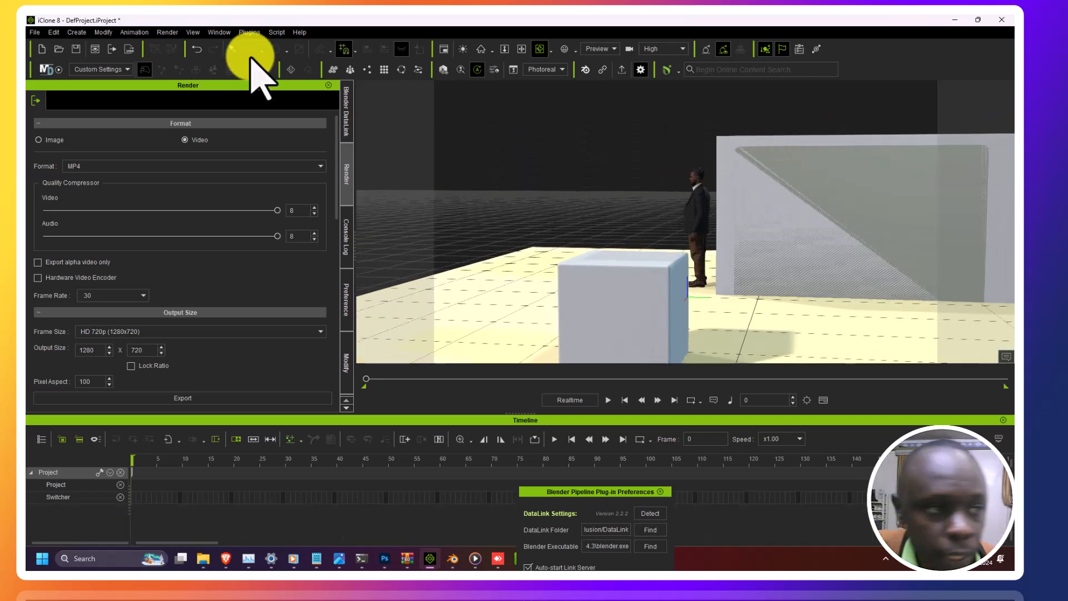
click(229, 48)
click(801, 167)
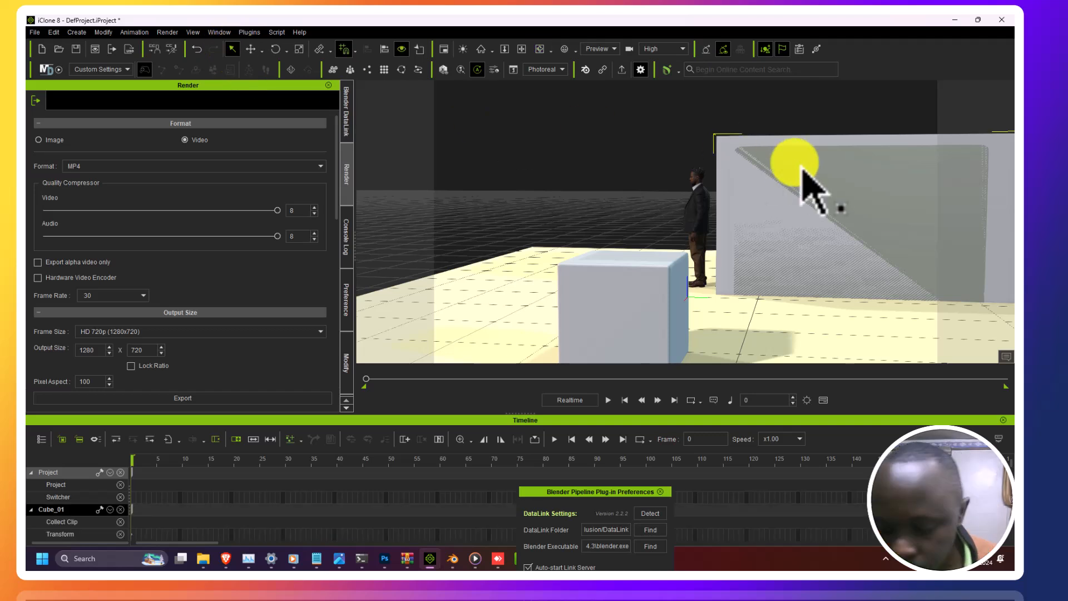
key(Delete)
click(662, 305)
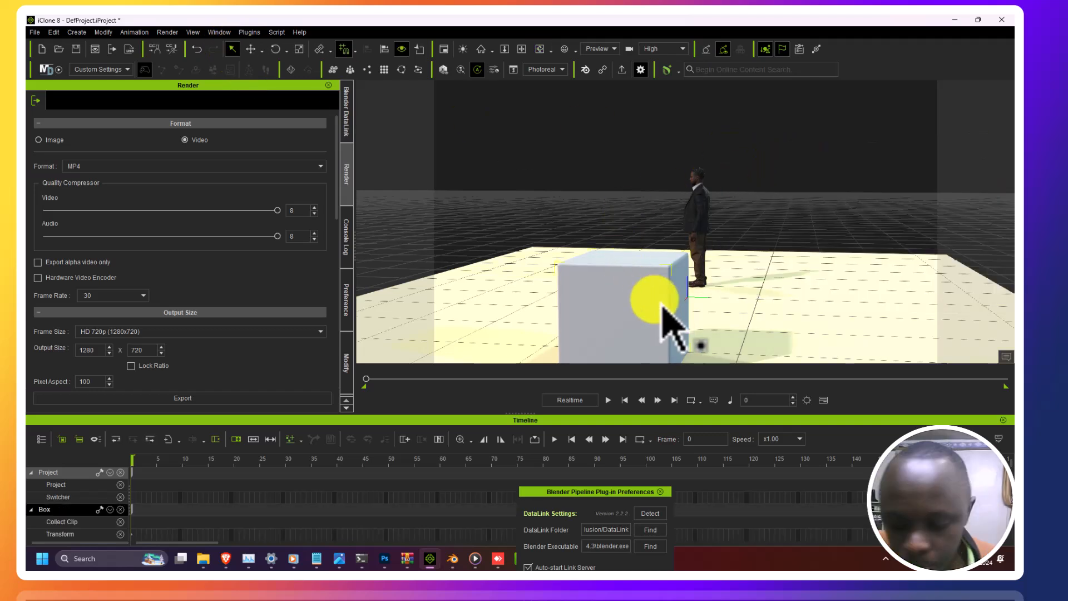
key(Delete)
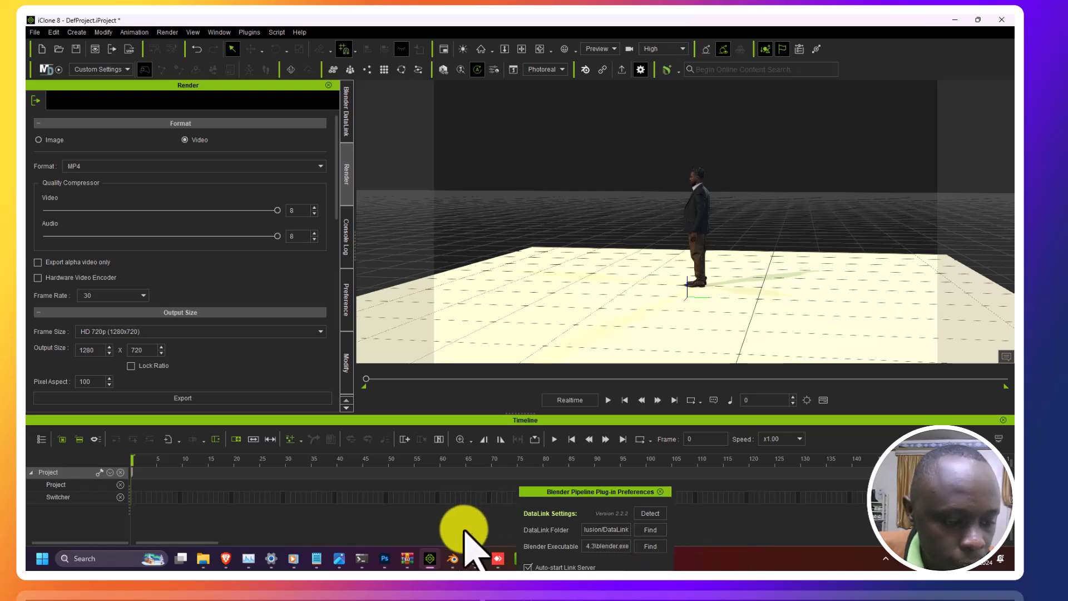
Step: Resend the box from Blender to iClone with Go IC and return to iClone
click(432, 558)
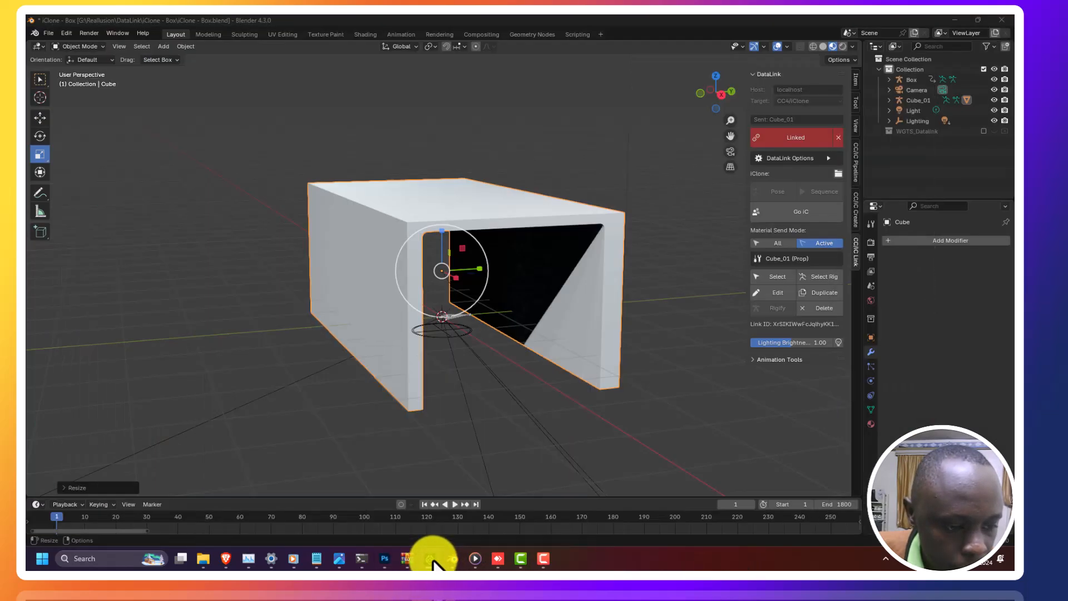
right_click(379, 244)
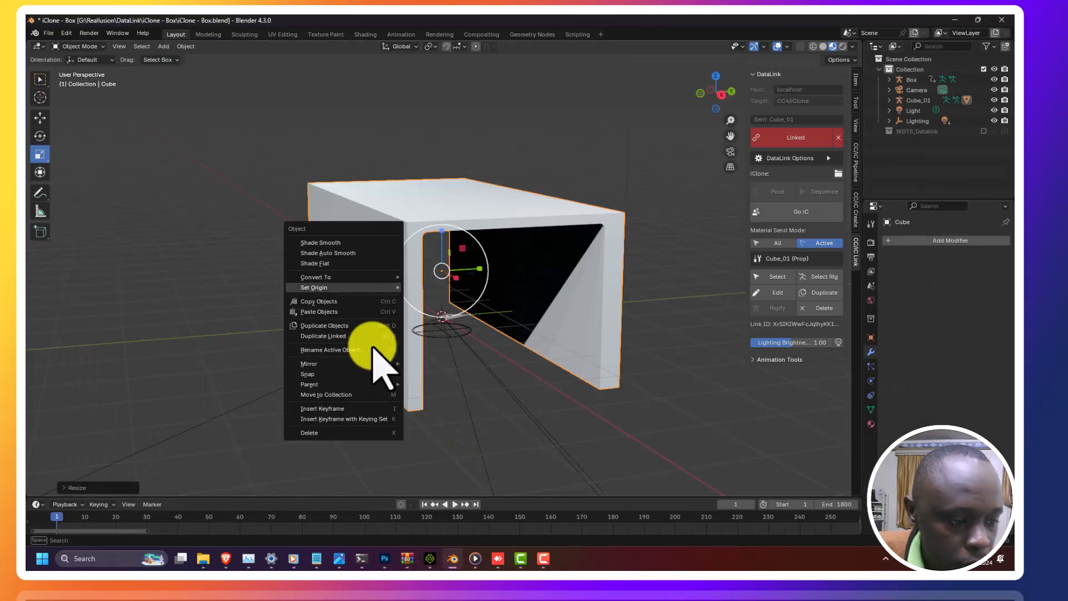
click(789, 213)
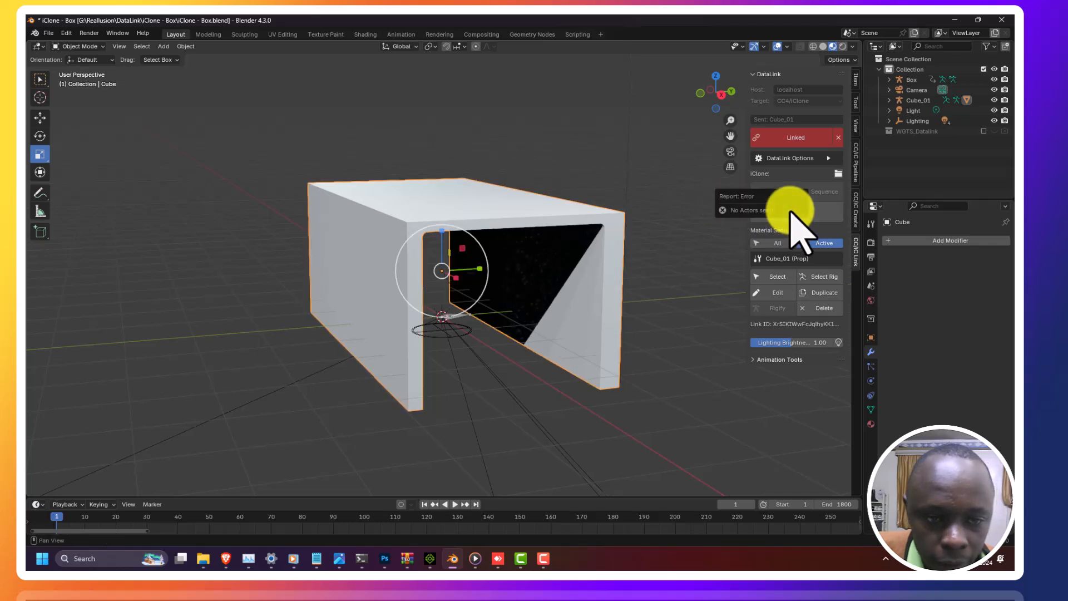
click(955, 20)
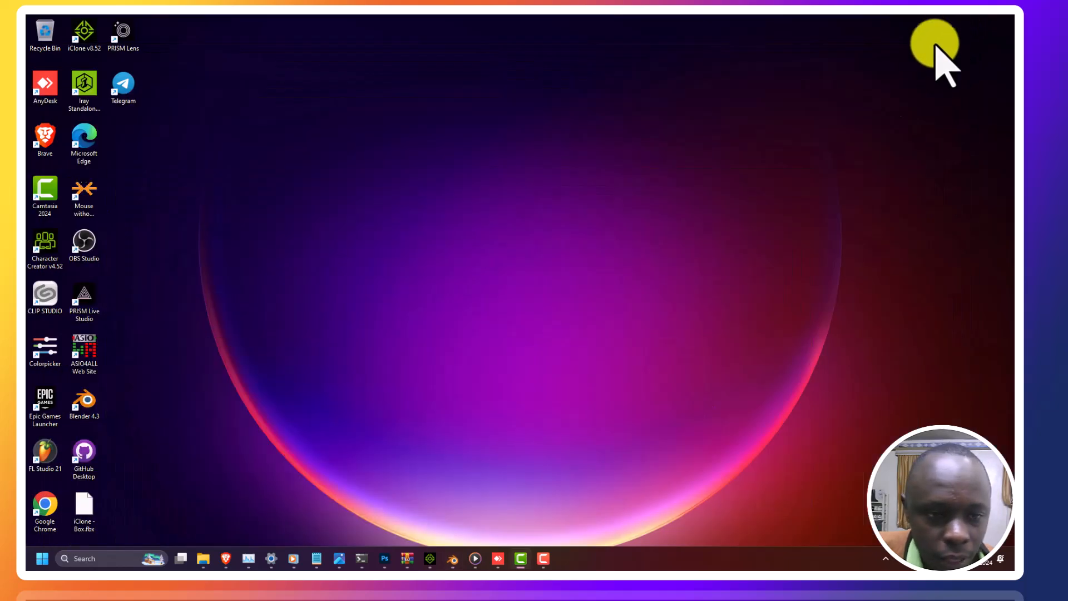
click(428, 556)
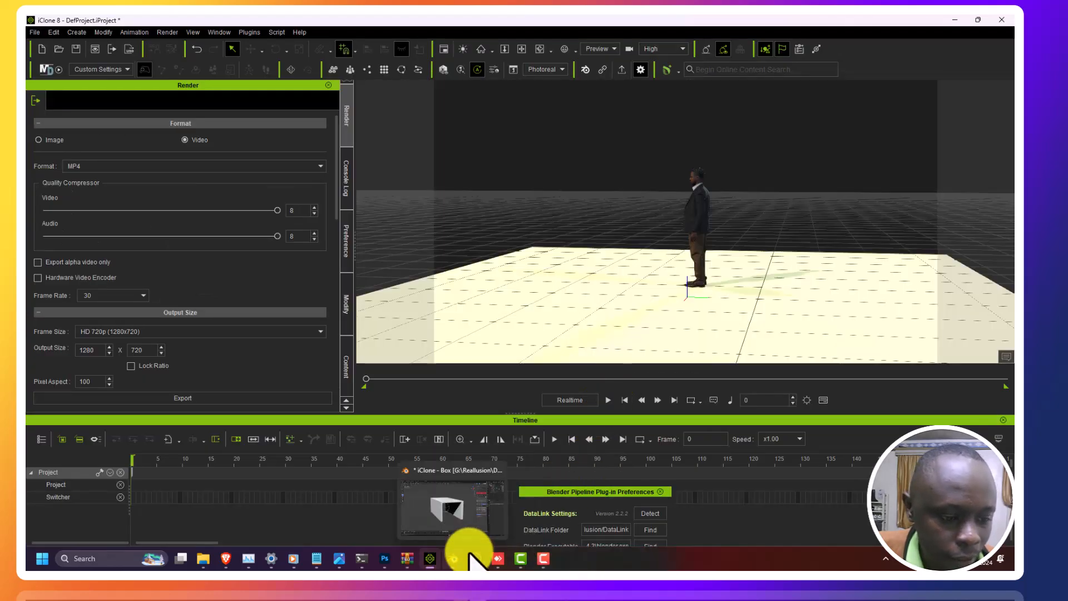
click(443, 501)
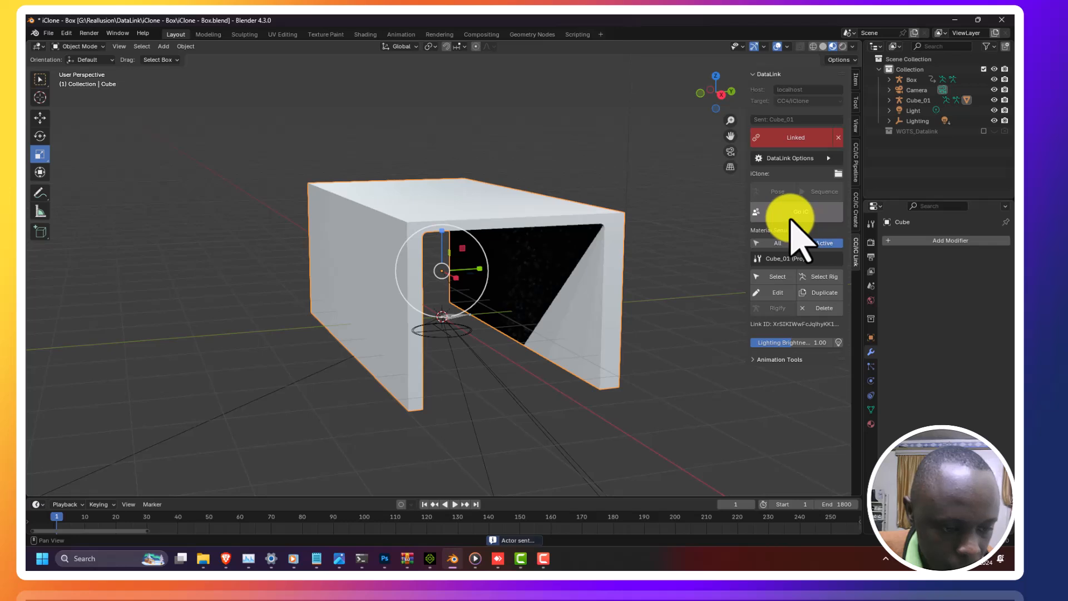
click(955, 22)
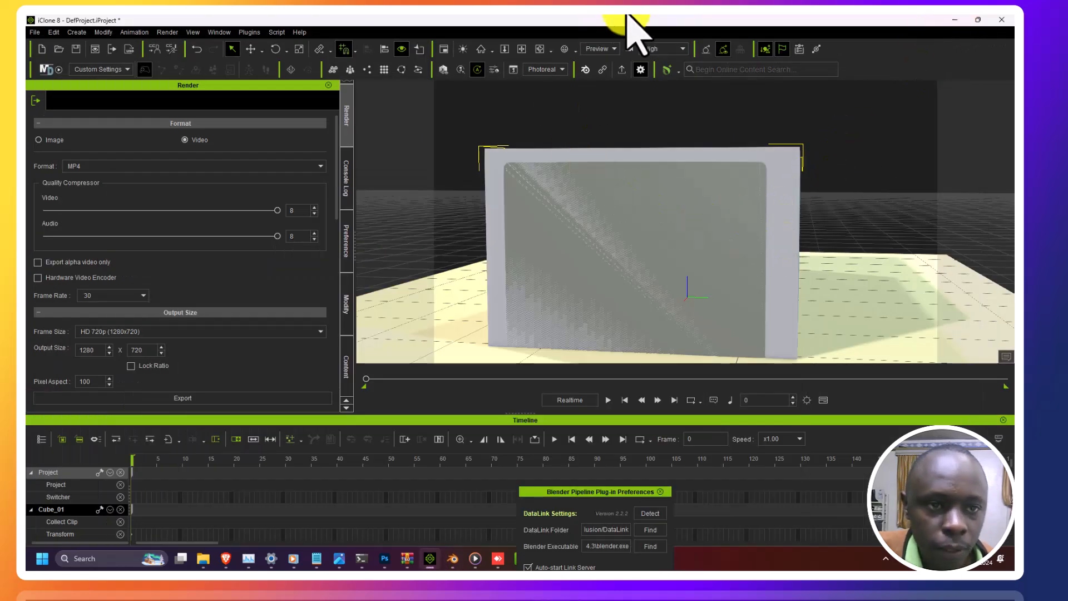
Step: Move the imported box prop in iClone so it sits beside the character
click(540, 49)
drag(508, 215, 503, 164)
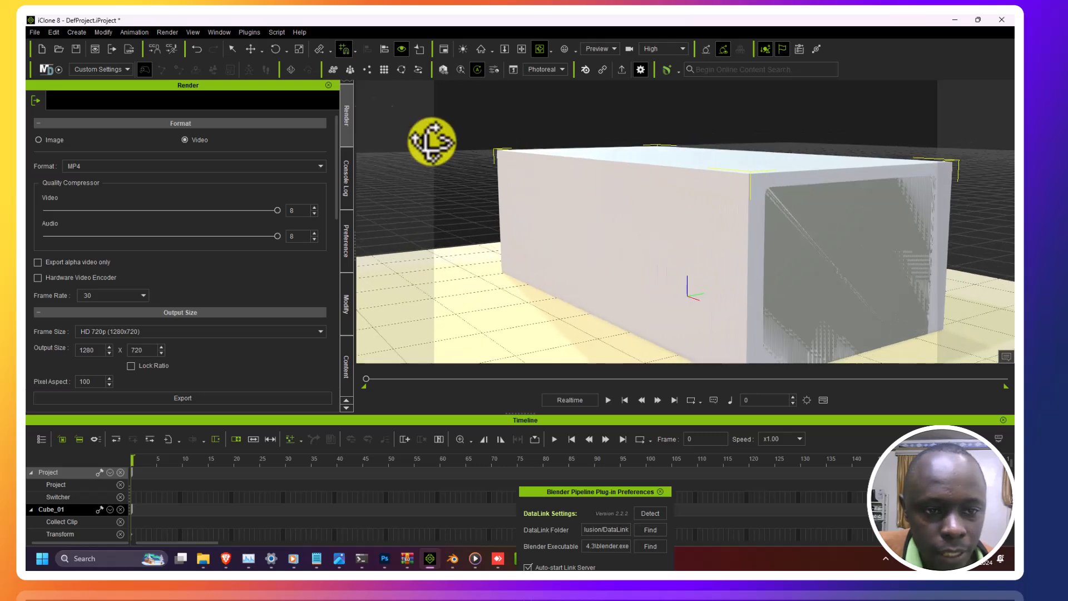
click(252, 50)
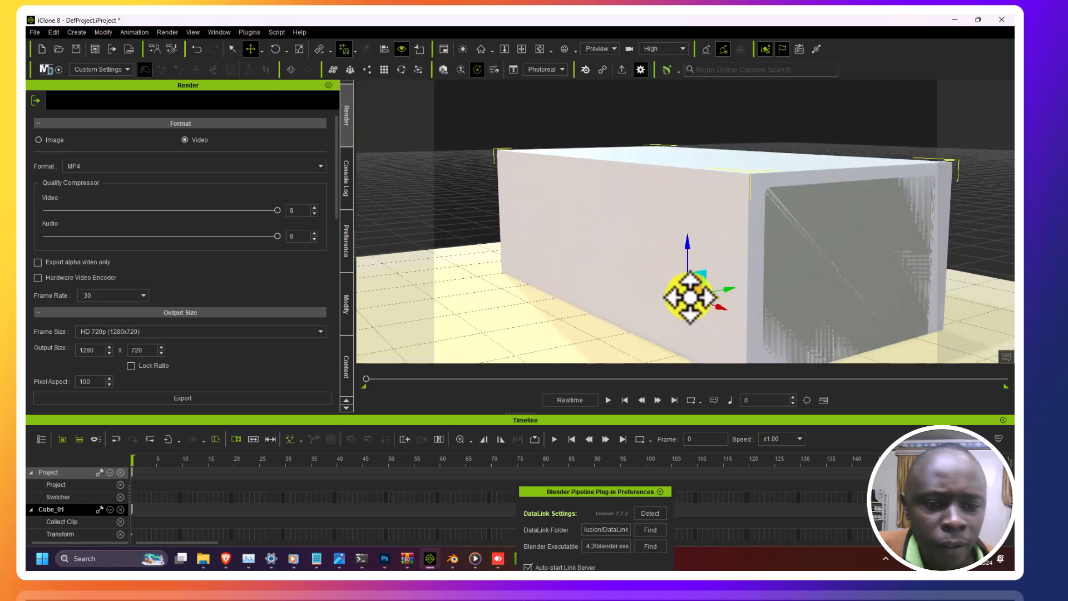
drag(695, 305, 566, 271)
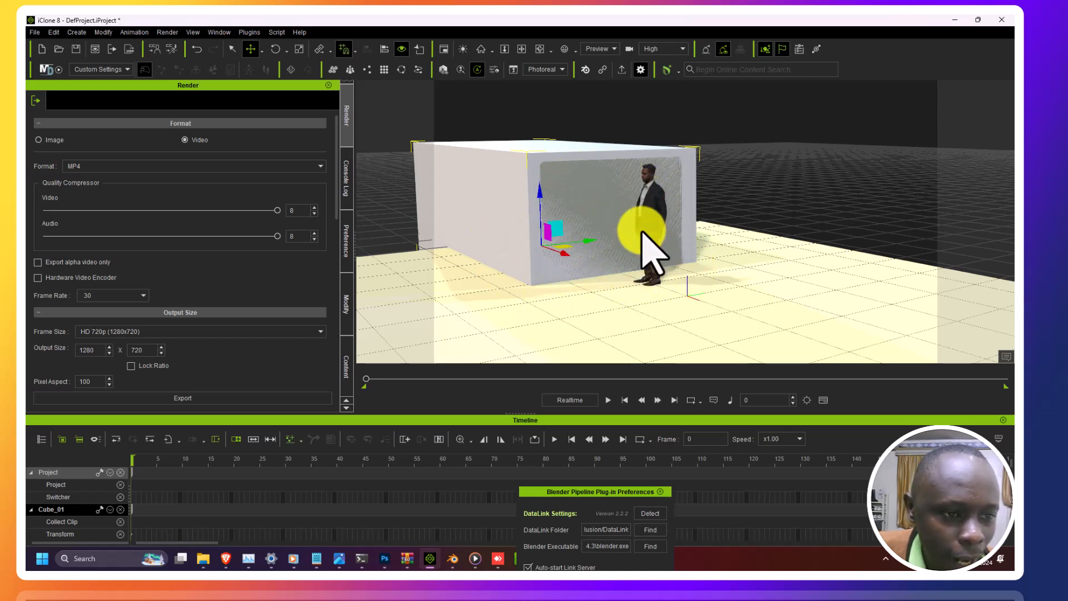
mouse_move(540, 195)
mouse_down()
mouse_move(553, 172)
mouse_move(544, 162)
mouse_move(547, 174)
mouse_up()
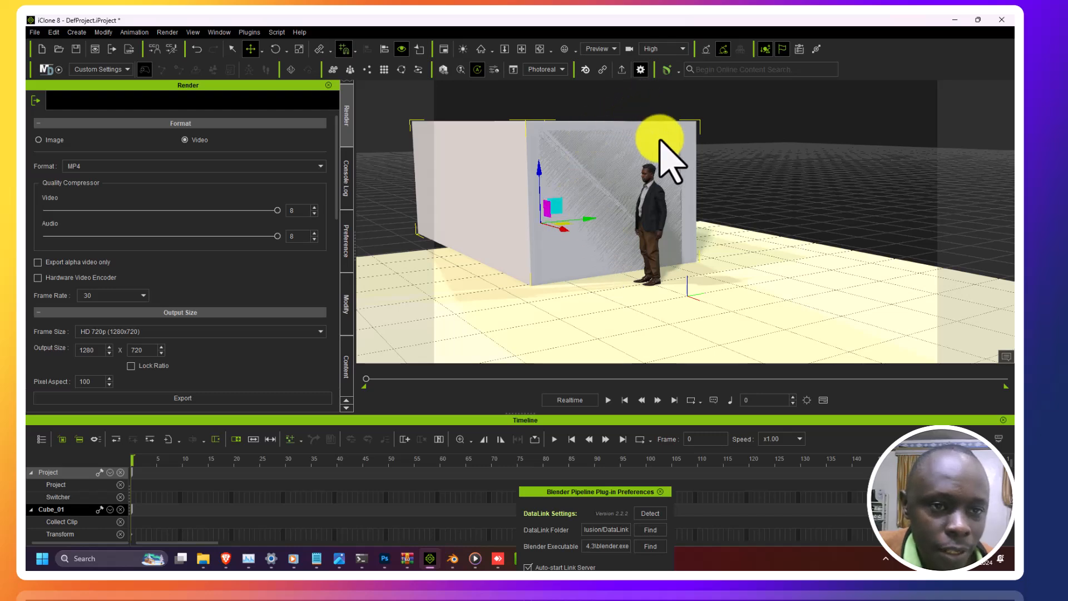
Step: Back in Blender, add a mesh plane under the box and scale it up into a large floor
click(455, 558)
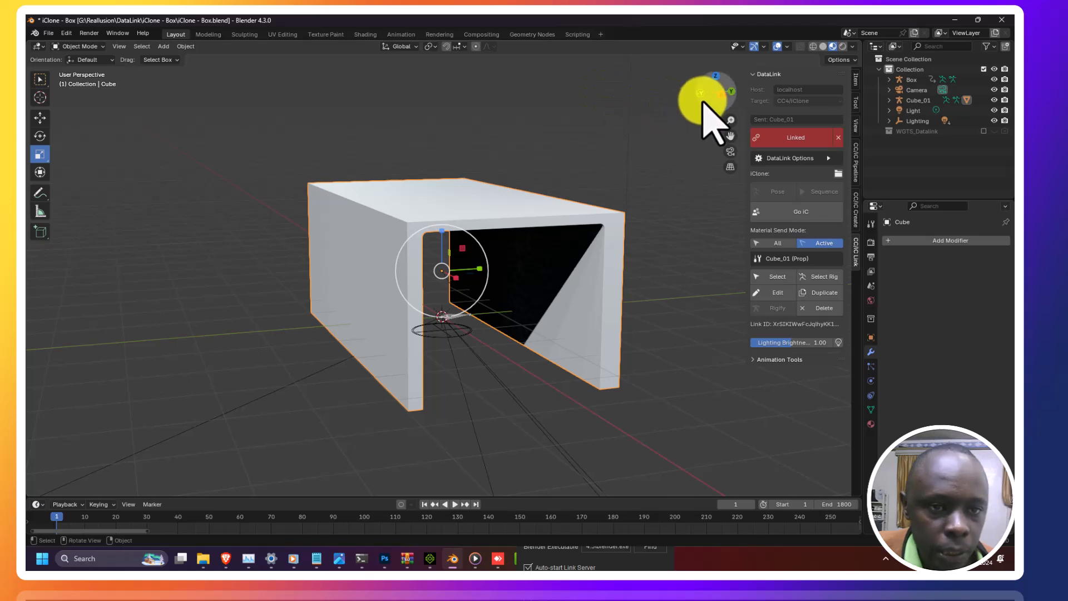
drag(679, 91, 432, 97)
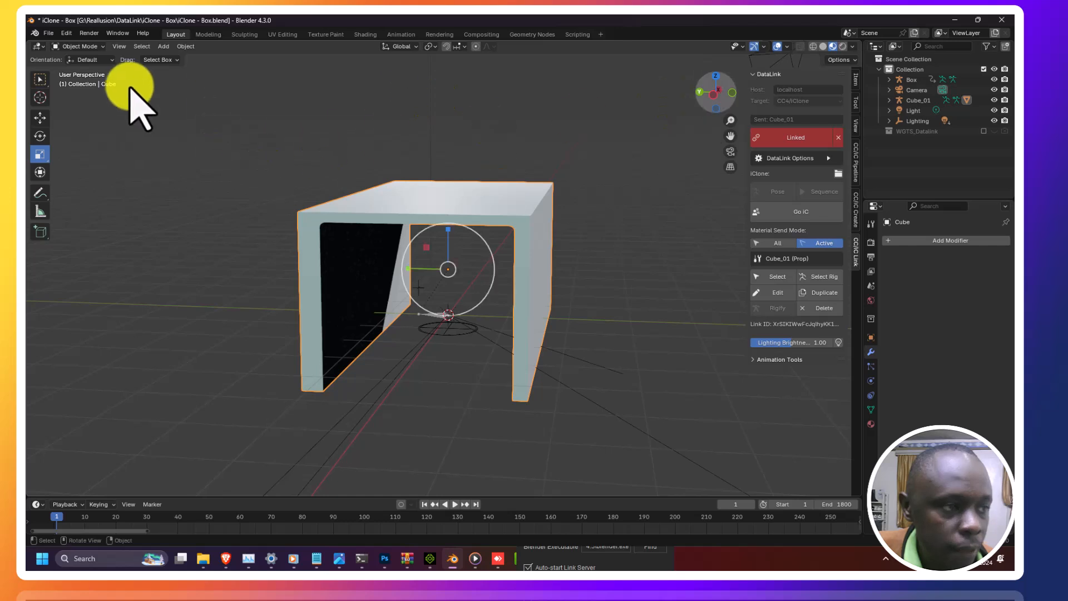
click(167, 46)
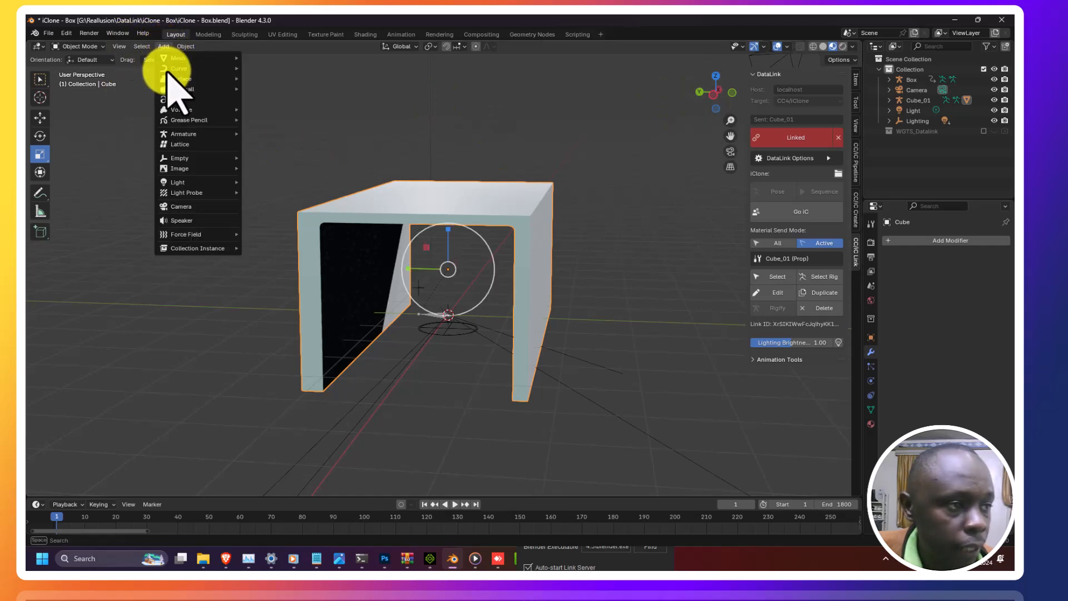
mouse_move(187, 59)
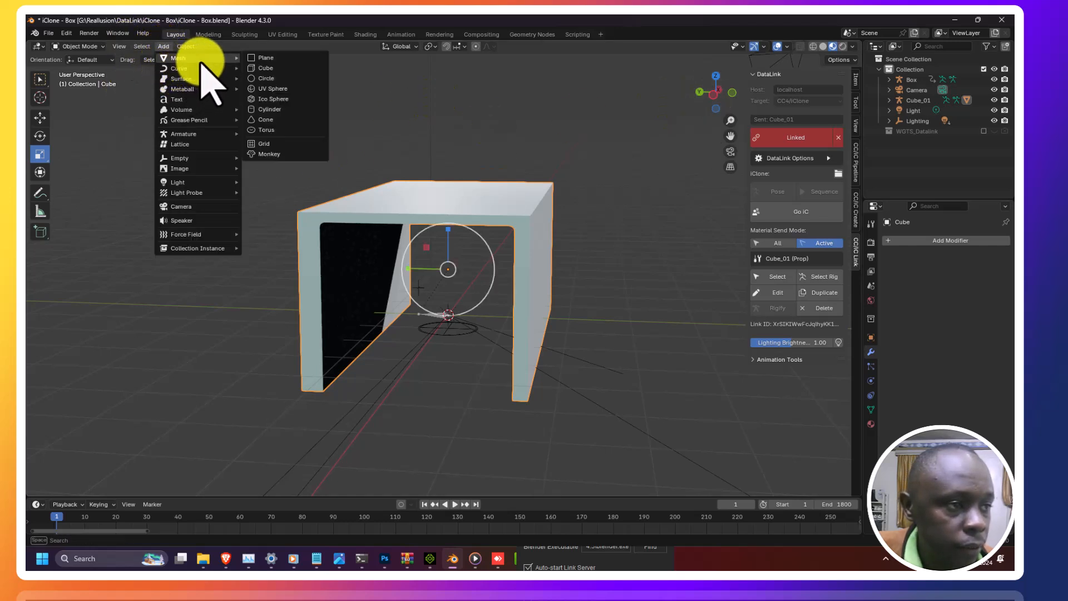
click(267, 58)
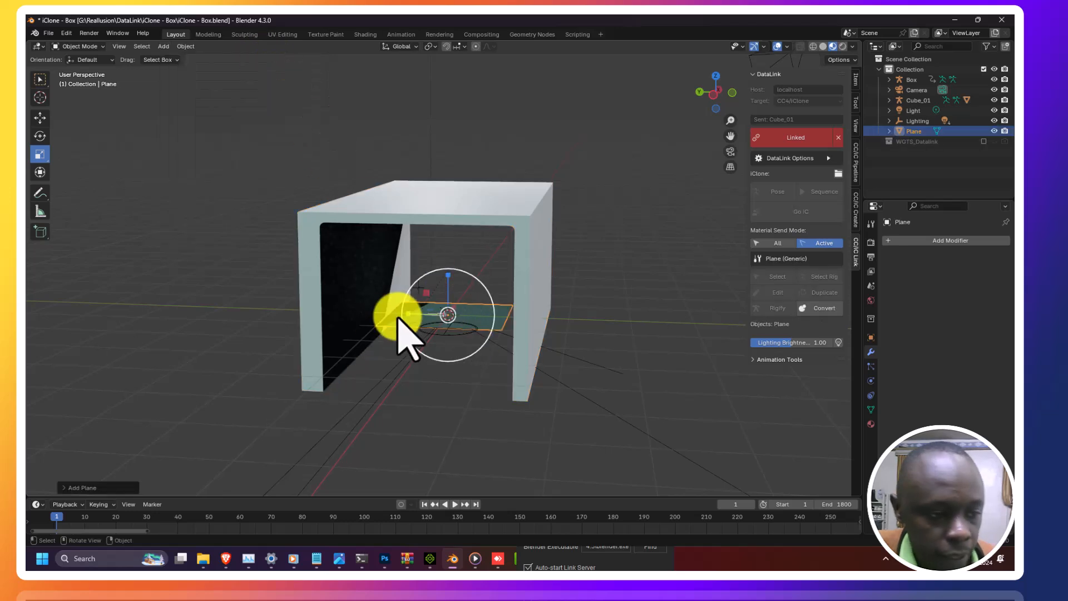
drag(399, 318, 675, 239)
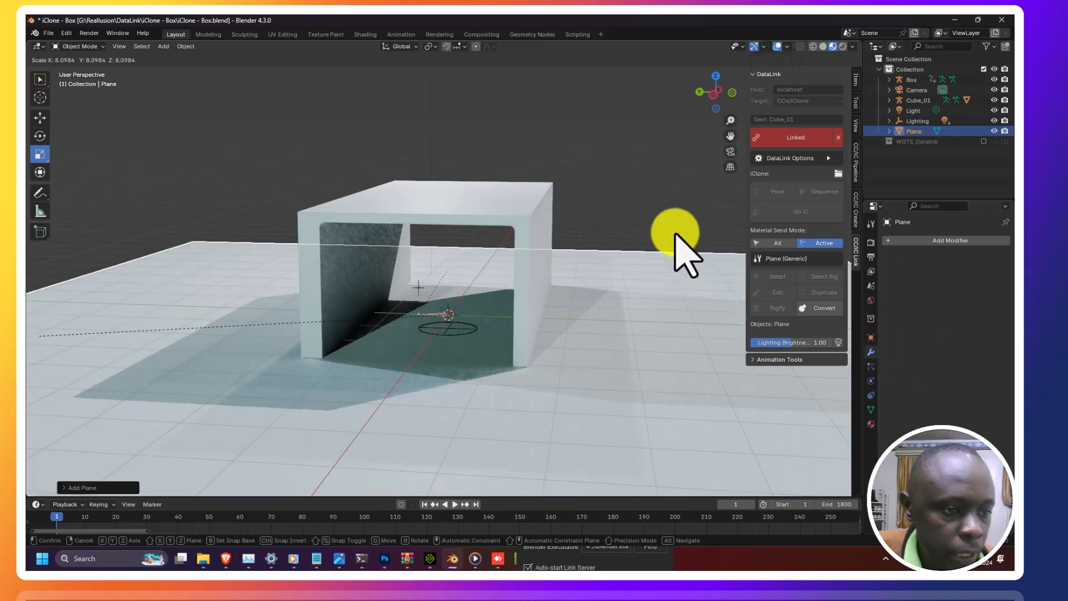
Step: Select the box and move it upward so it rests above the floor plane
click(470, 223)
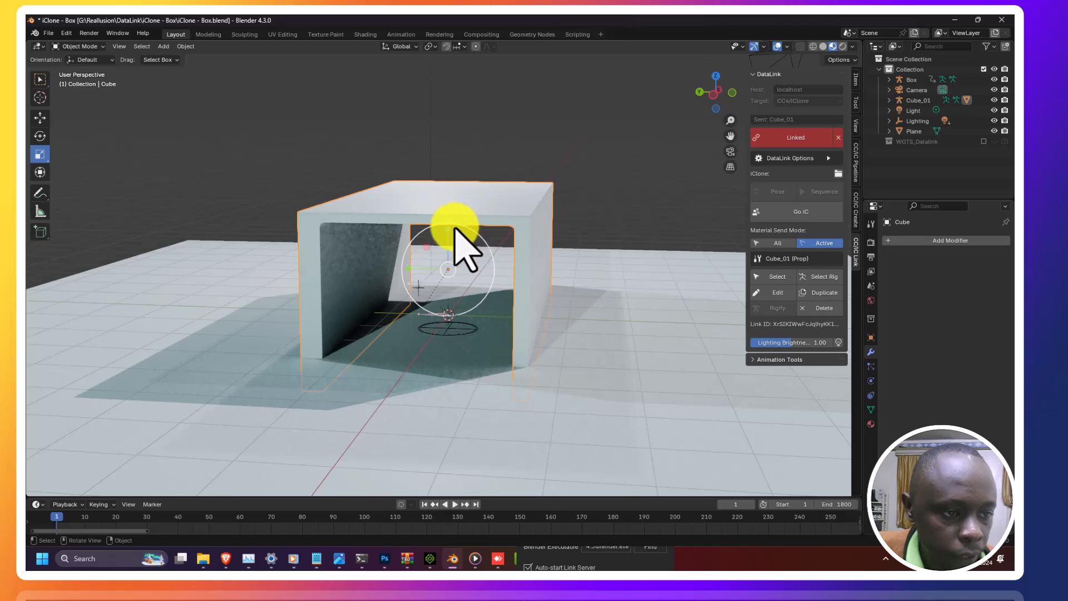
click(41, 118)
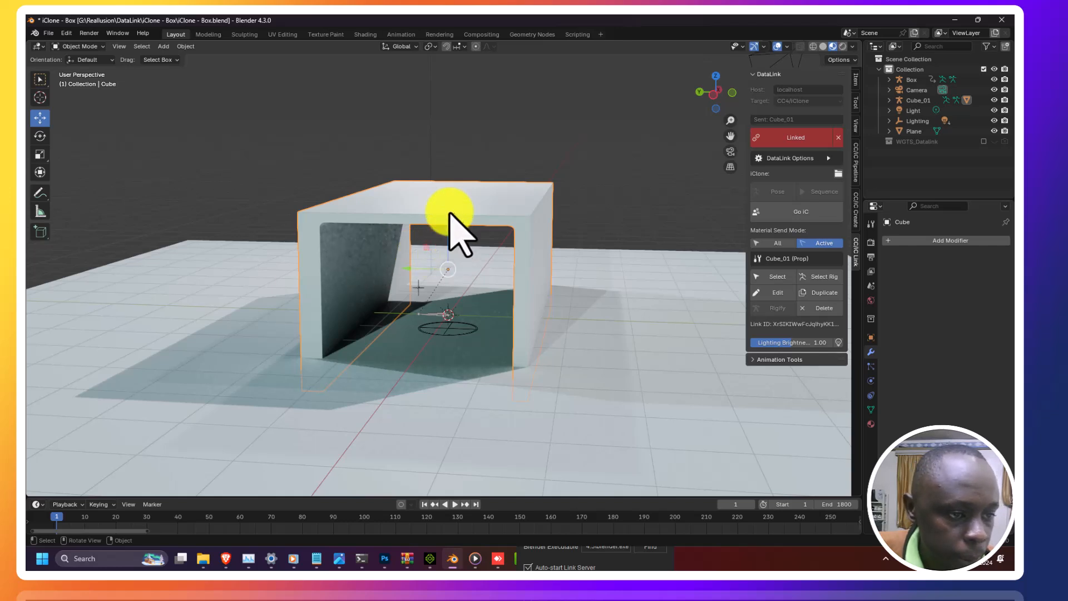
drag(456, 181, 448, 245)
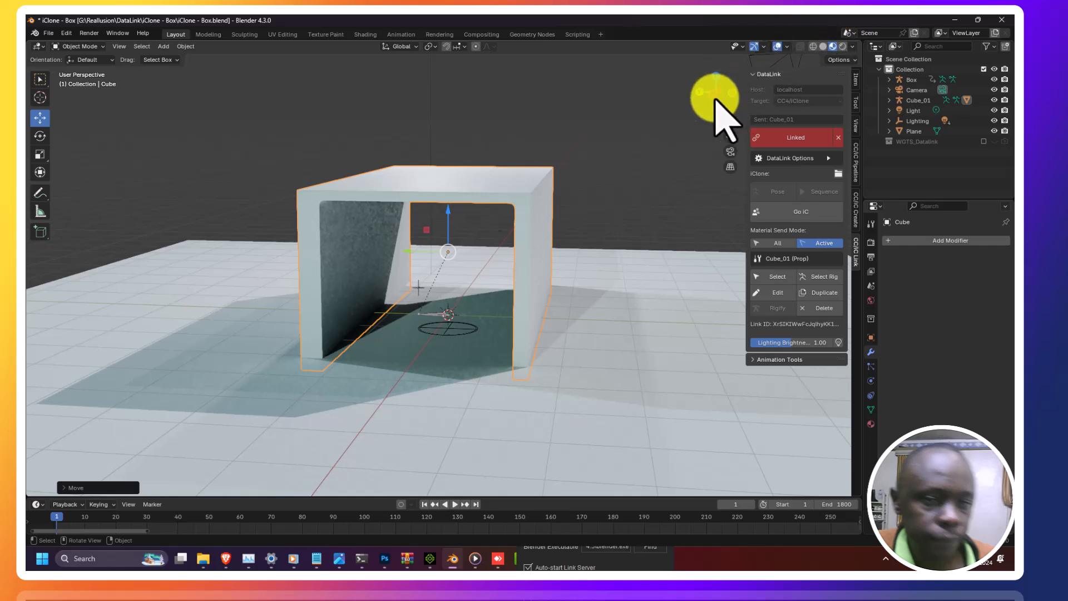
Step: Raise the box about 0.16 m along its vertical axis so it sits clear of the floor plane
middle_drag(790, 78, 511, 257)
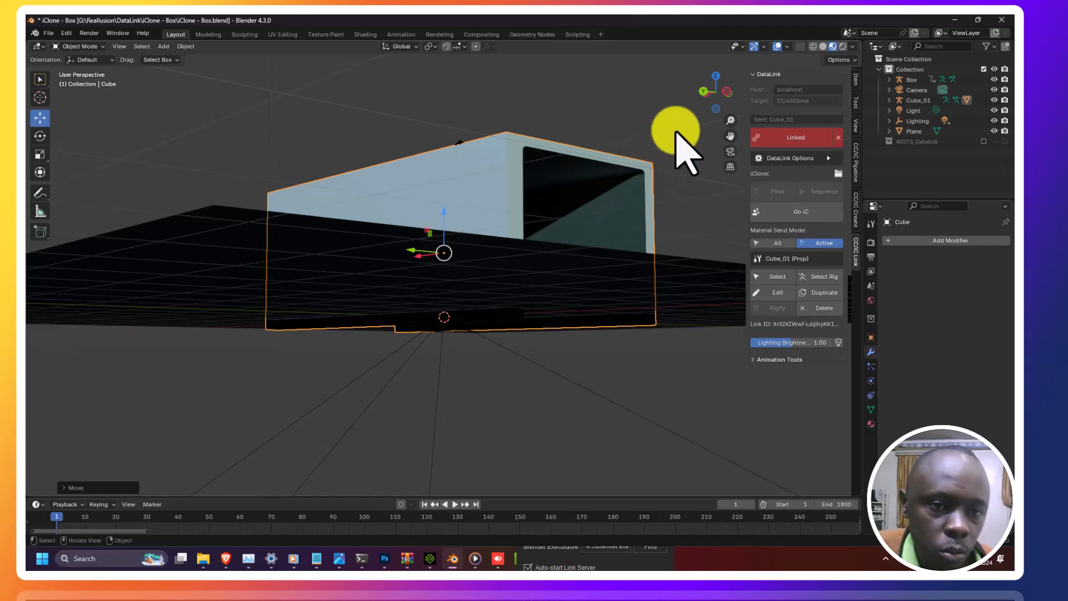
drag(723, 102, 716, 136)
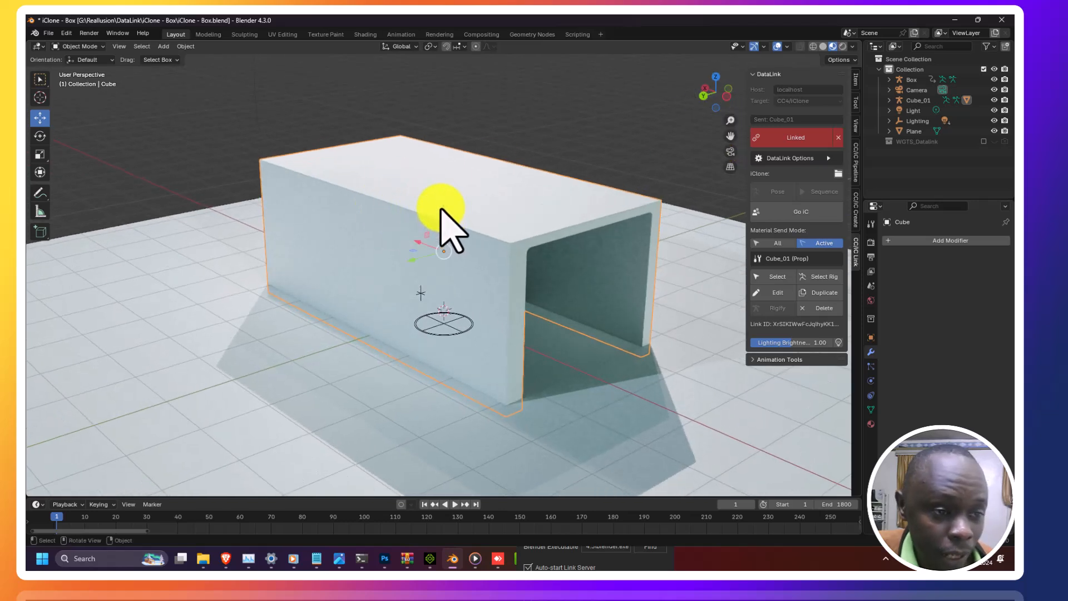
drag(443, 182, 443, 177)
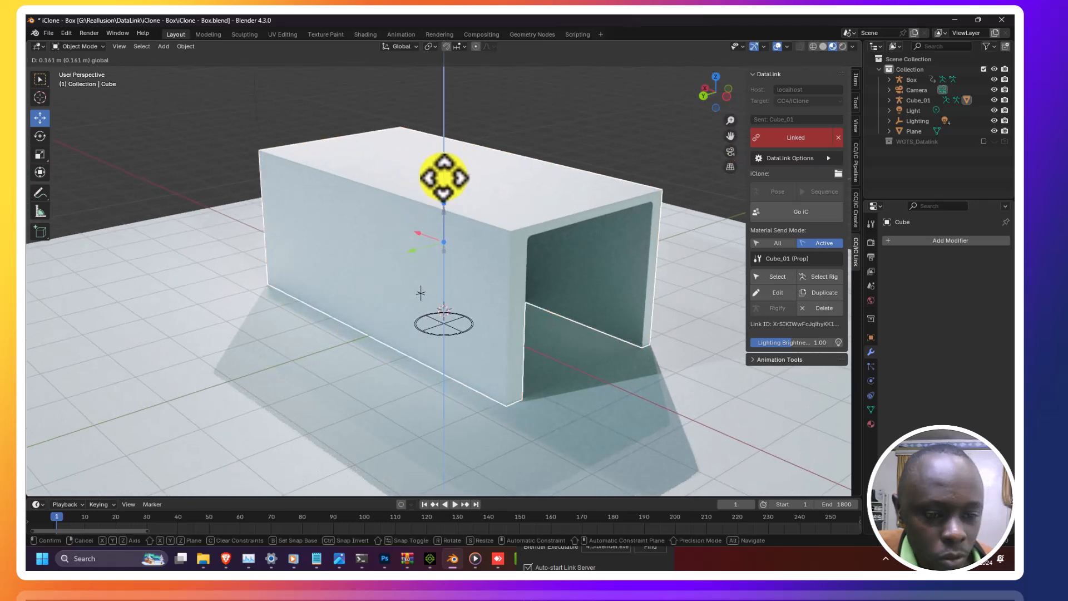
drag(615, 124, 618, 122)
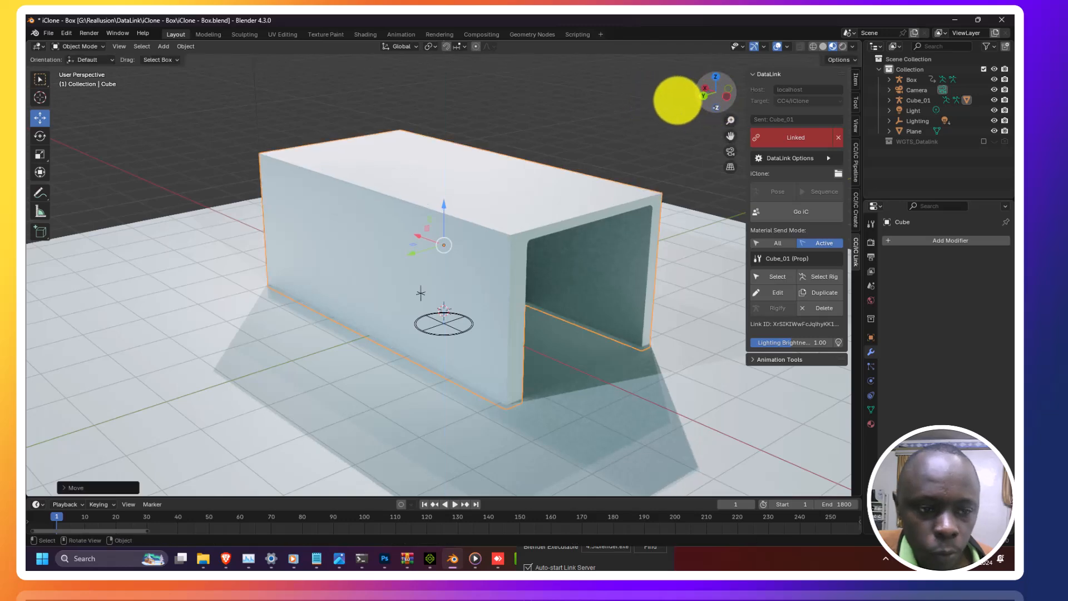
drag(663, 94, 648, 91)
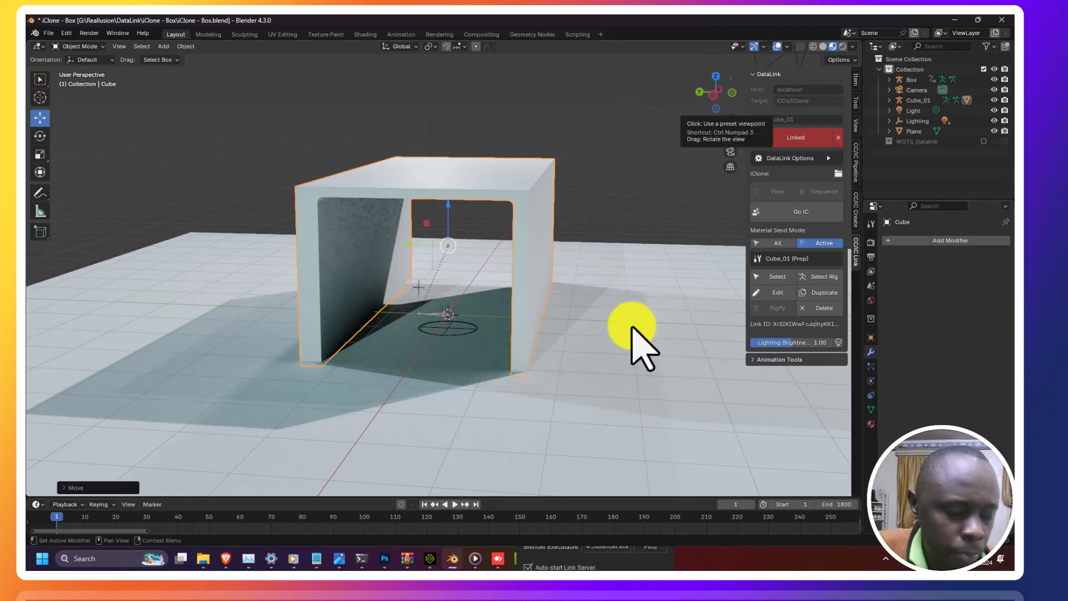
Step: Switch to iClone and orbit around the updated box and floor to inspect them
click(428, 559)
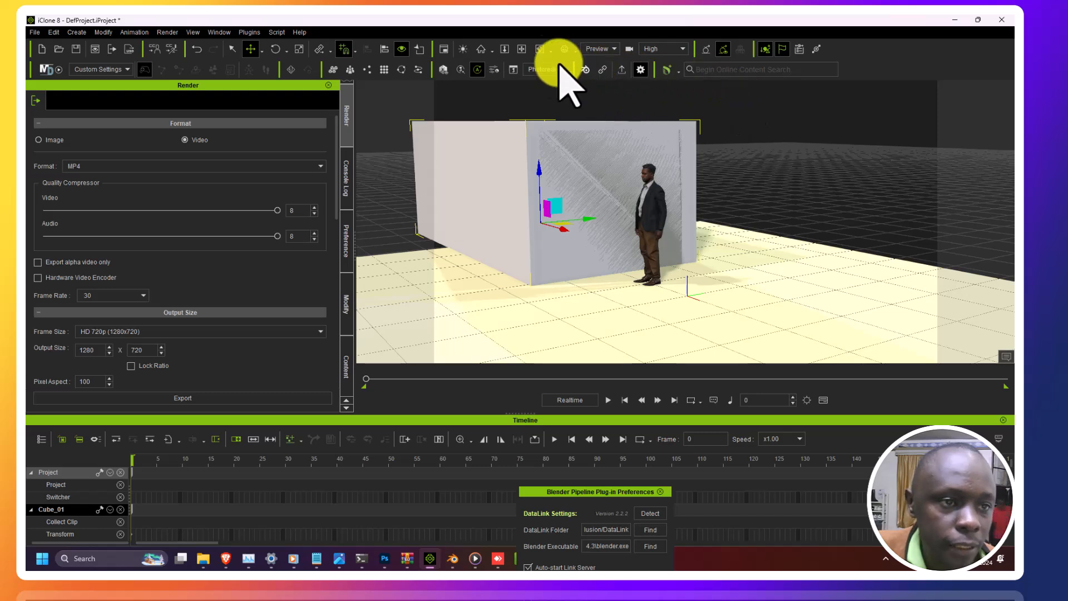
click(539, 48)
drag(443, 239, 570, 248)
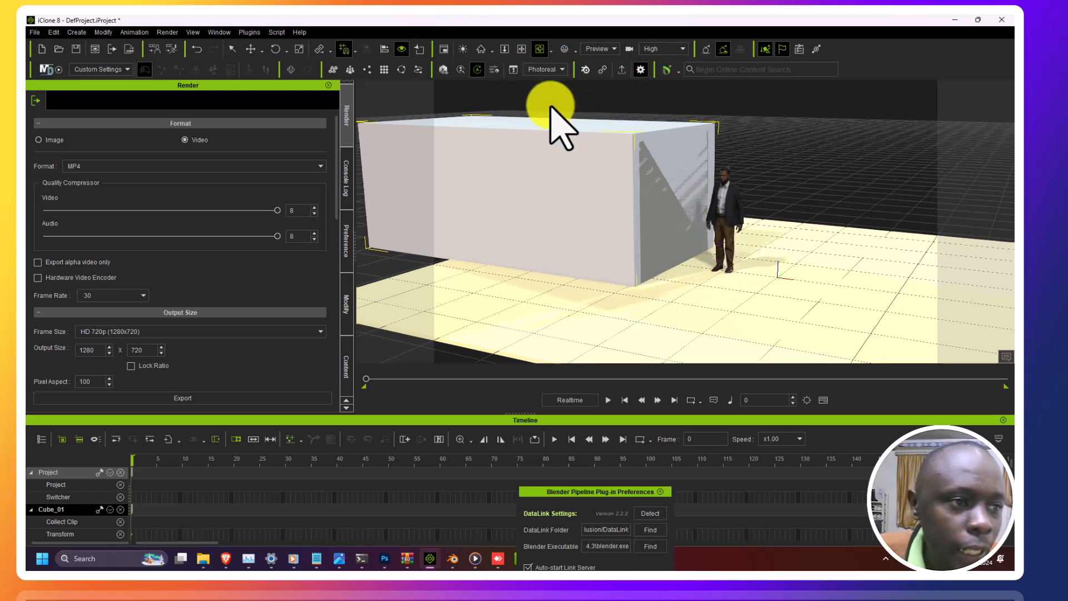
right_drag(643, 183, 618, 240)
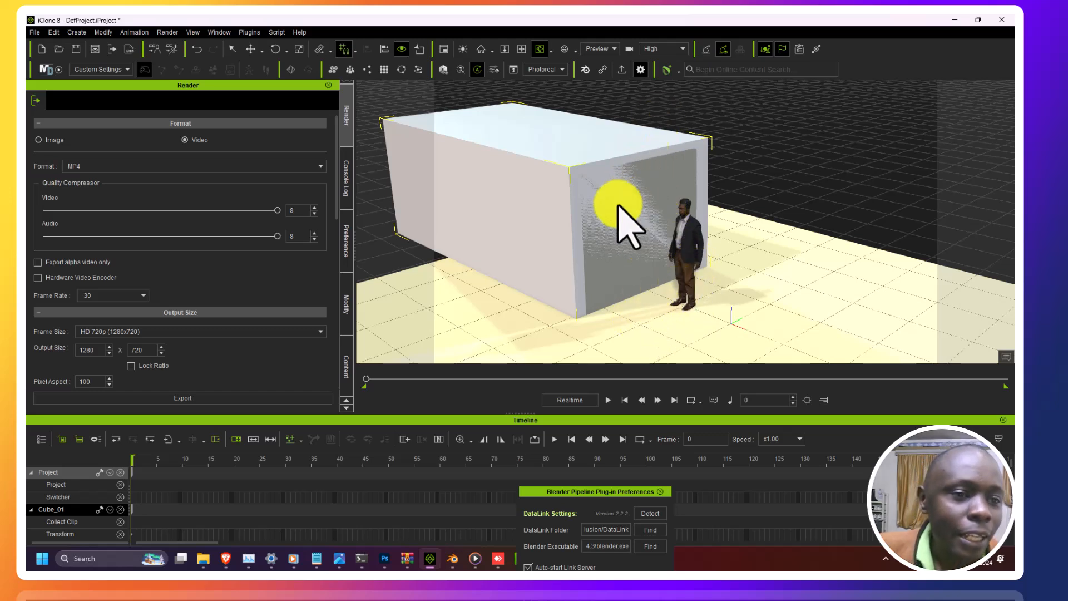
click(522, 49)
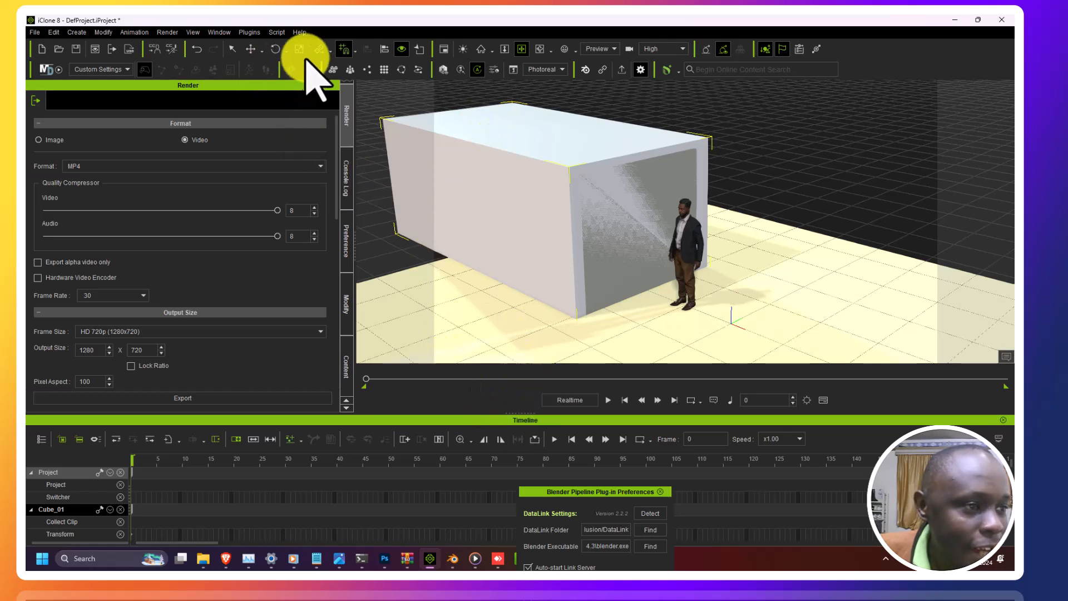
Step: Move the box prop so it stands beside the character
click(253, 49)
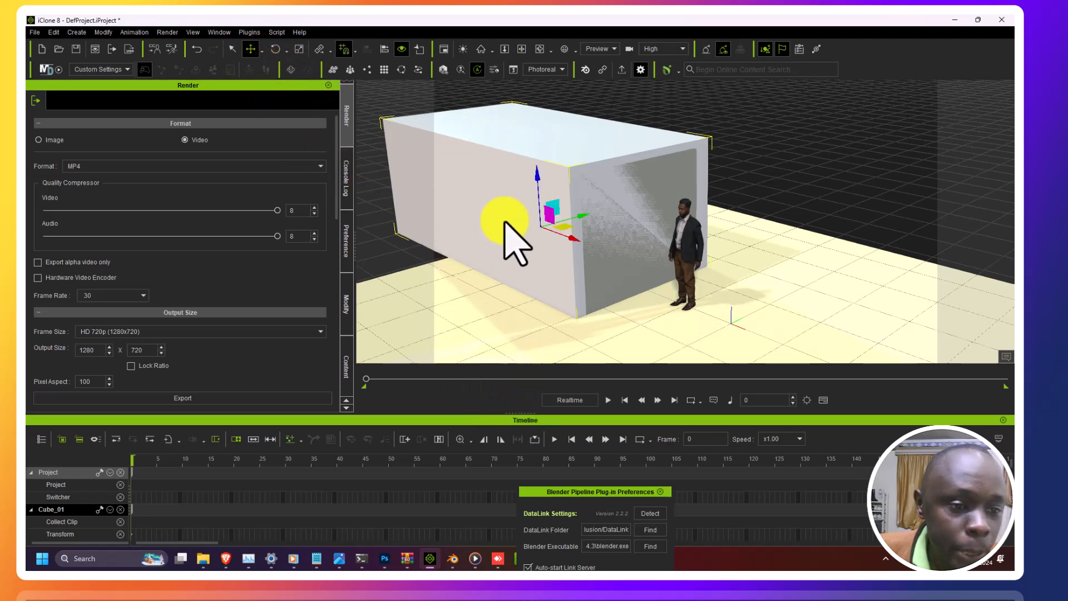
drag(572, 217, 666, 205)
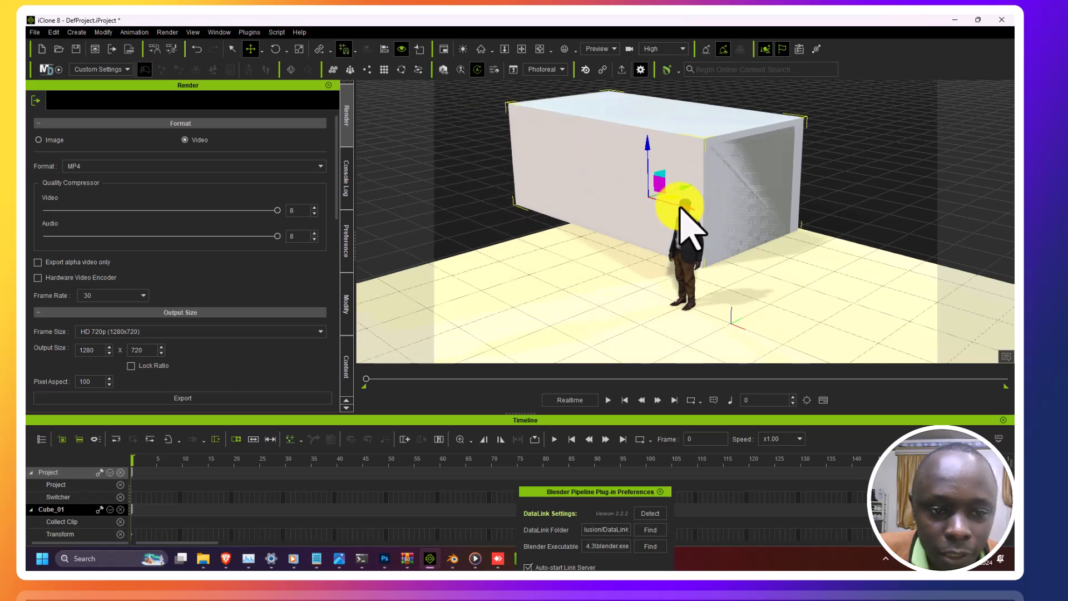
drag(720, 216, 734, 223)
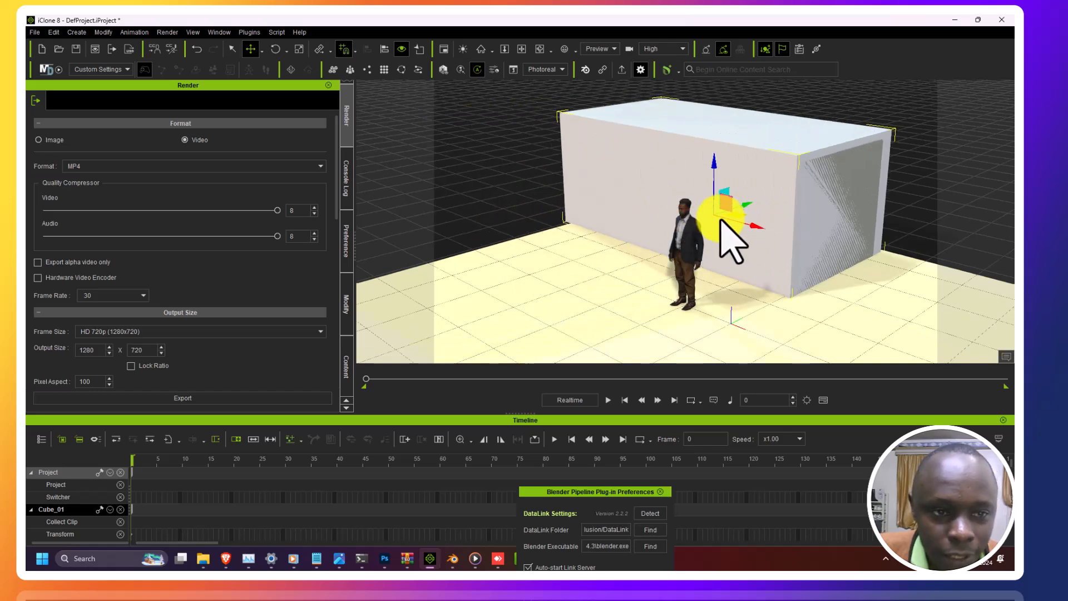
Step: Orbit around the scene to check the box's placement relative to the character from several sides
scroll(703, 208, up, 2)
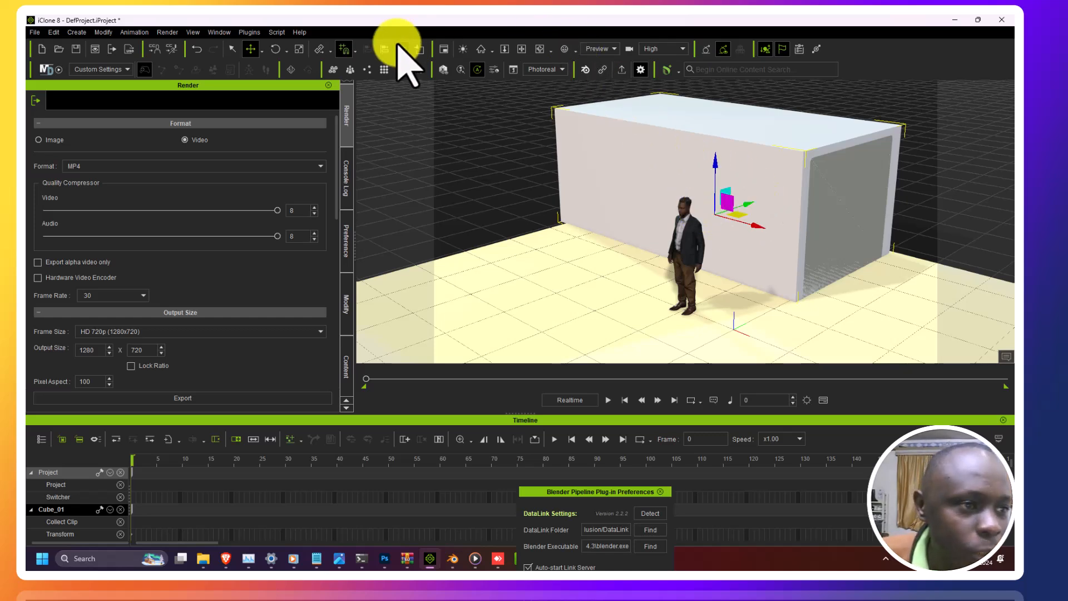
click(540, 48)
drag(582, 245, 625, 311)
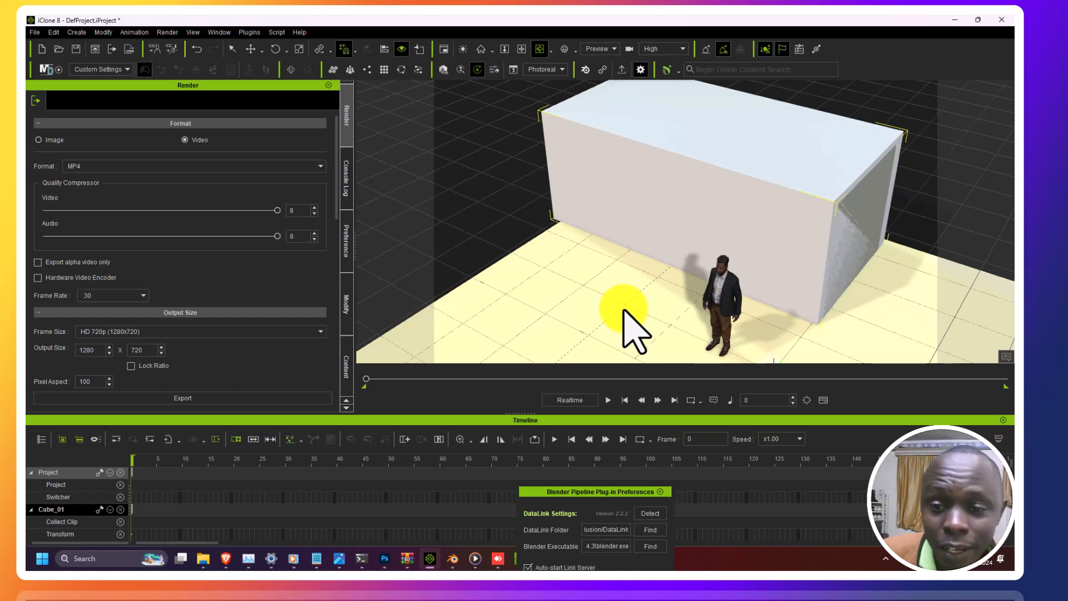
drag(624, 310, 614, 174)
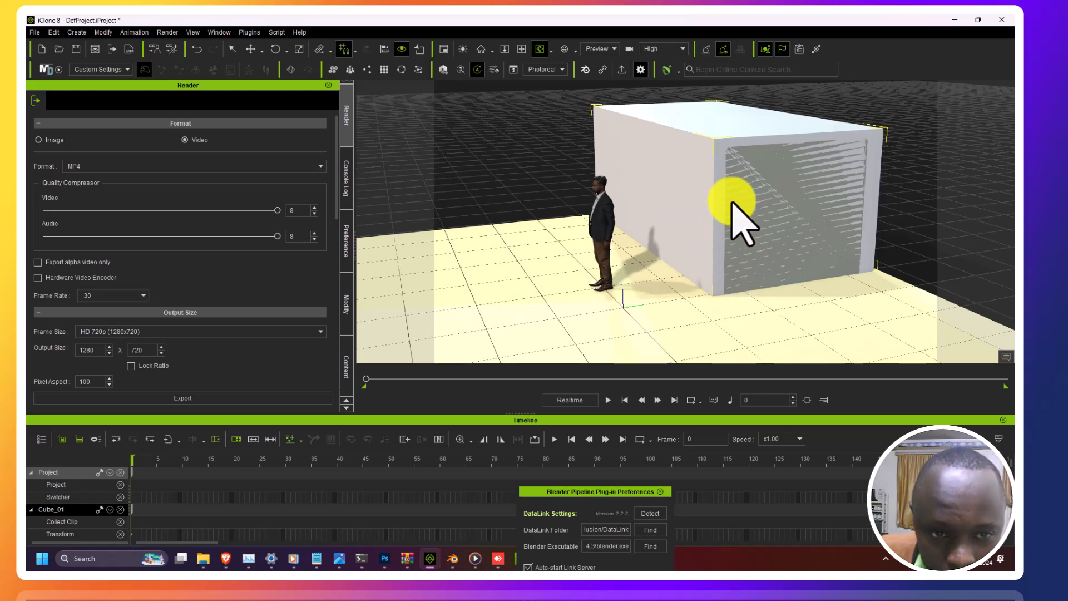
right_drag(840, 243, 446, 245)
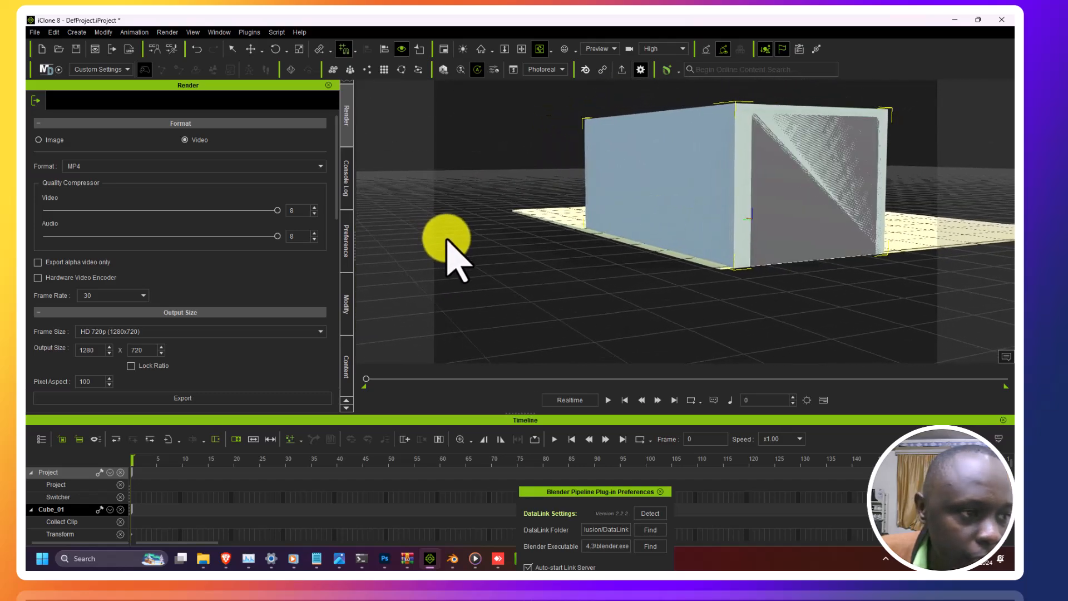
Step: Open the Content library and browse the Props folders, including 05_Floor, for floor and wall props
click(345, 364)
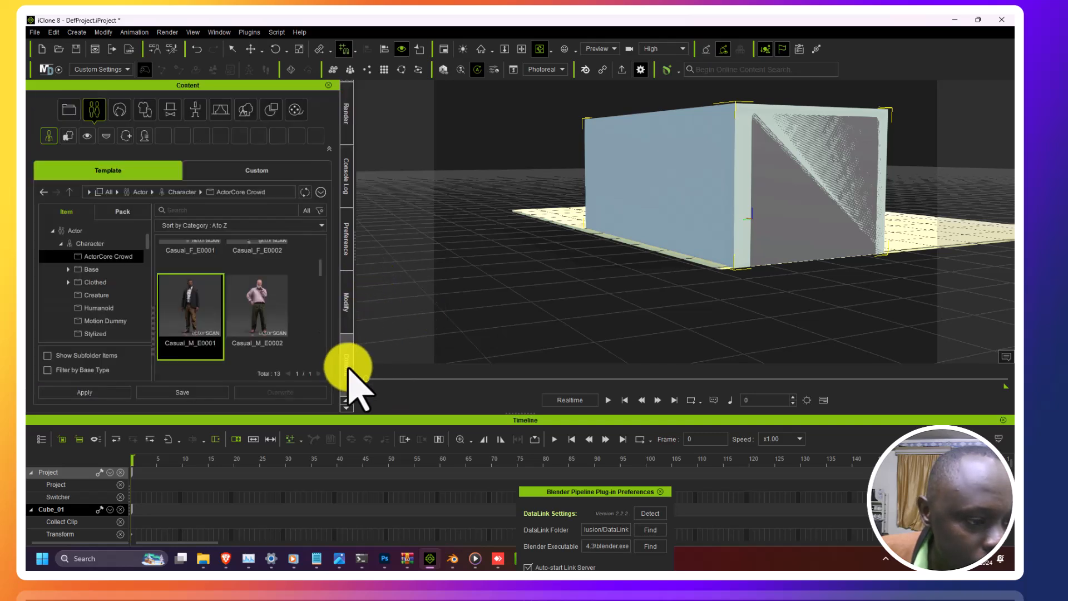
click(349, 320)
click(345, 366)
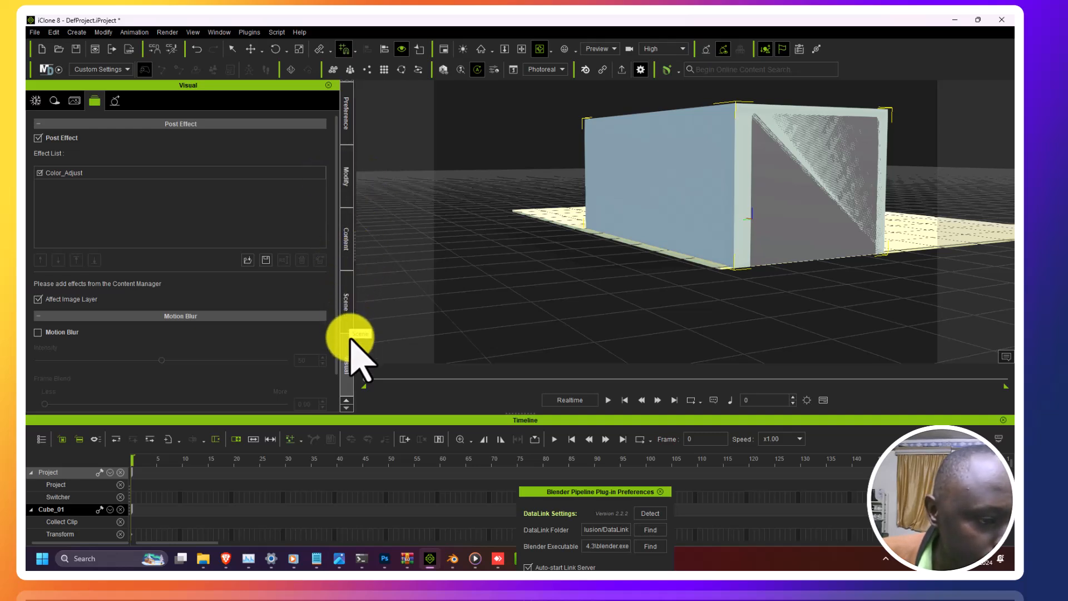
click(350, 262)
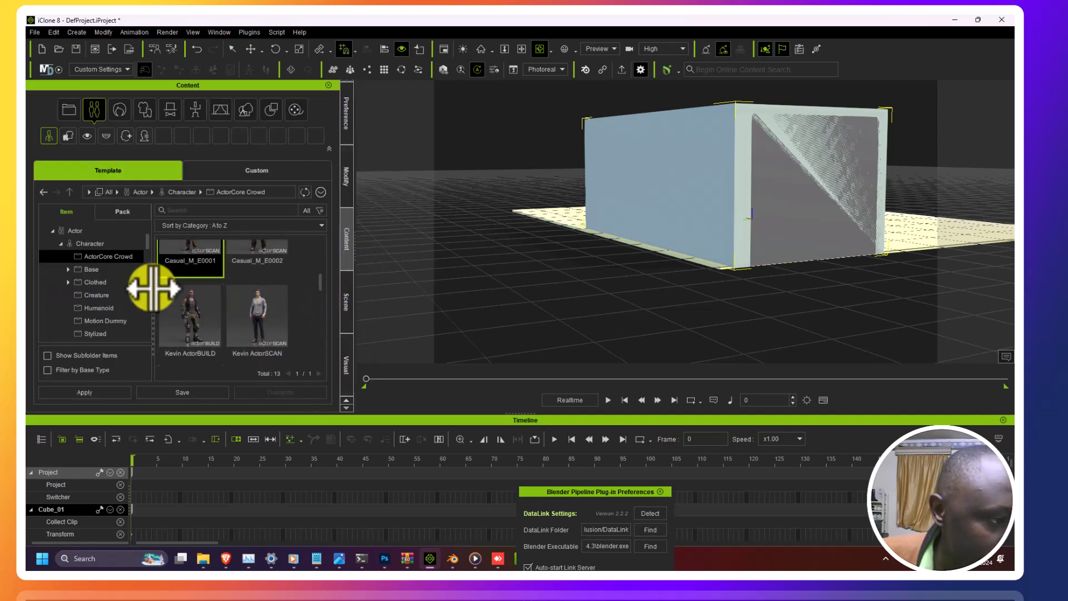
scroll(111, 315, down, 3)
scroll(106, 308, down, 8)
scroll(100, 312, down, 6)
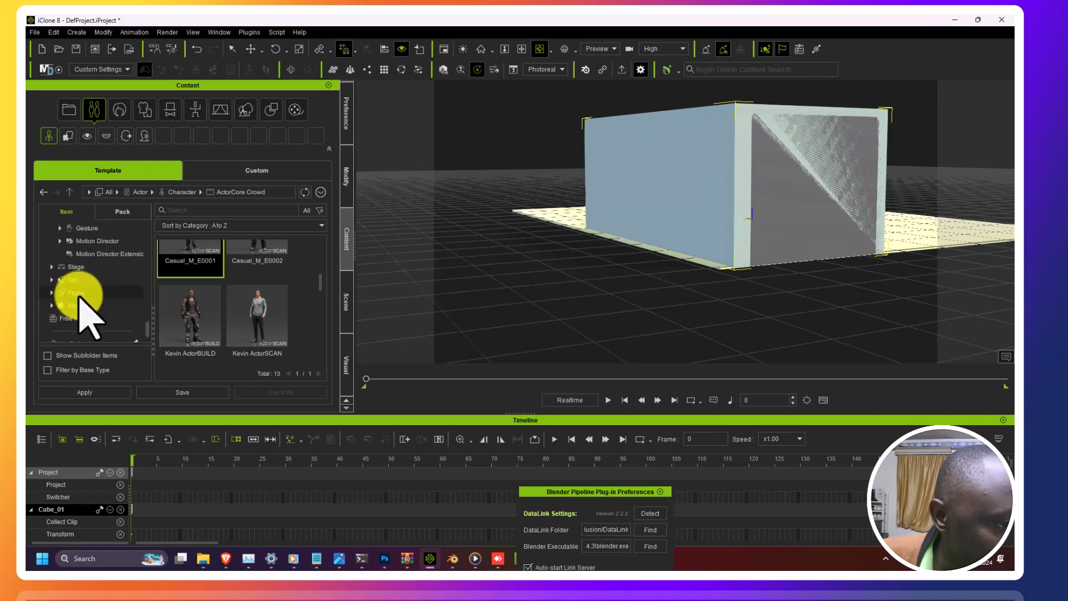
click(78, 295)
double_click(203, 284)
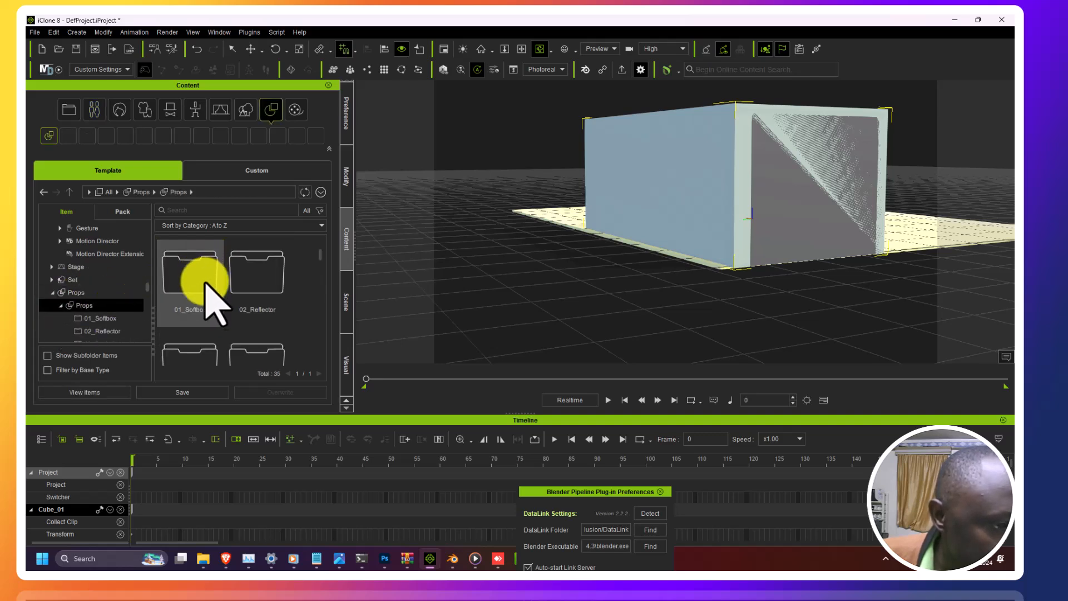
scroll(239, 311, down, 3)
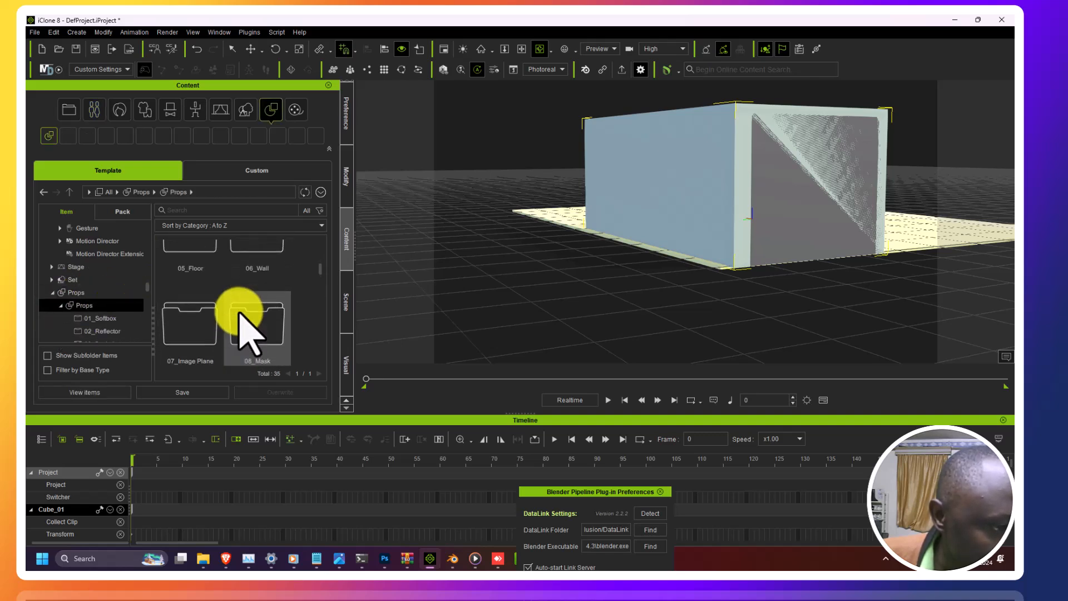
scroll(238, 317, up, 1)
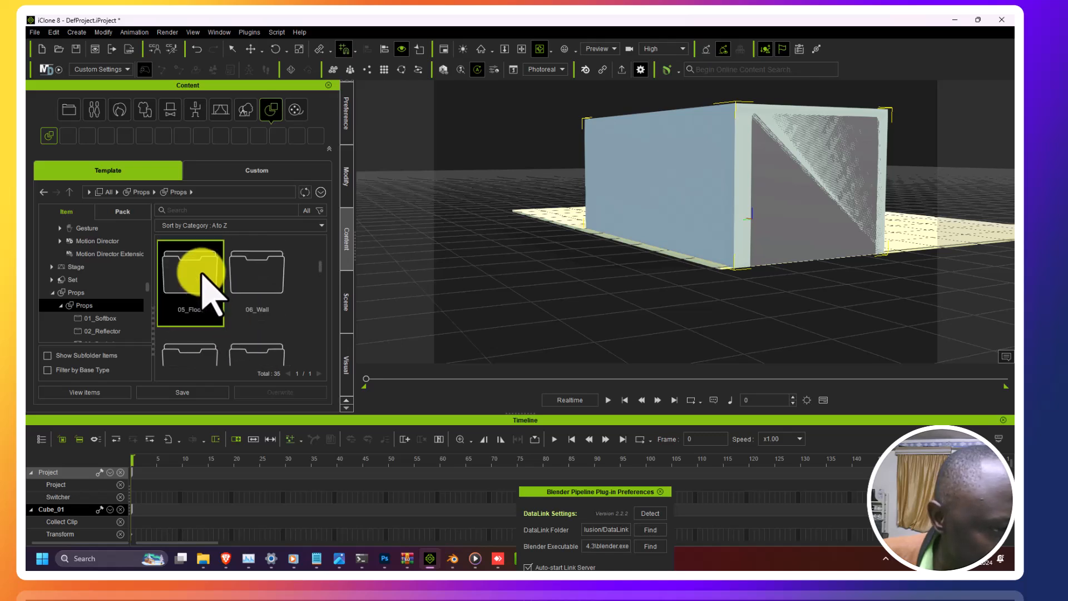
double_click(201, 272)
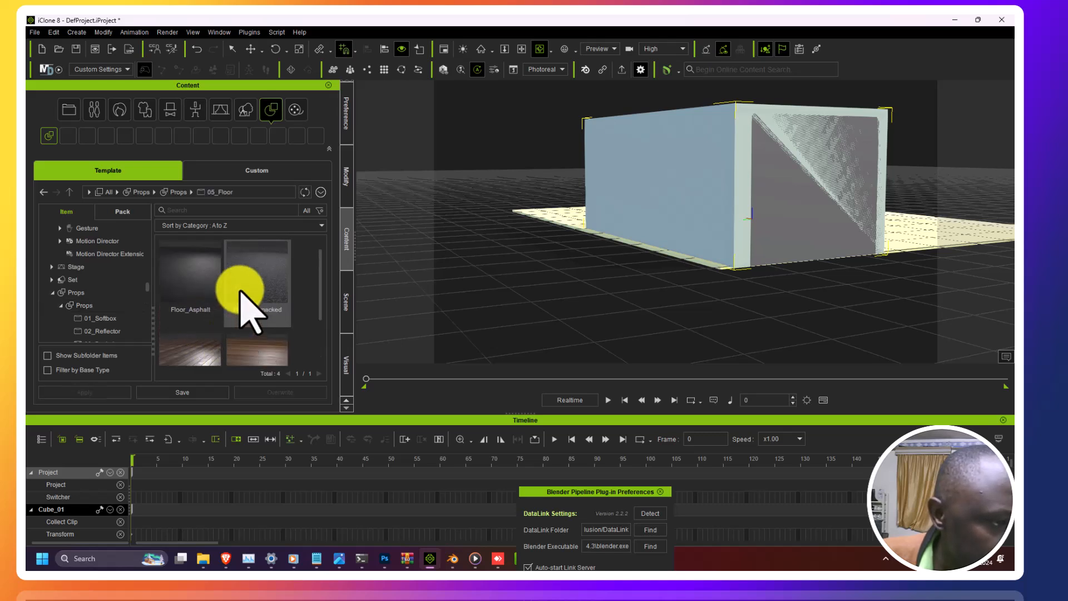
click(84, 305)
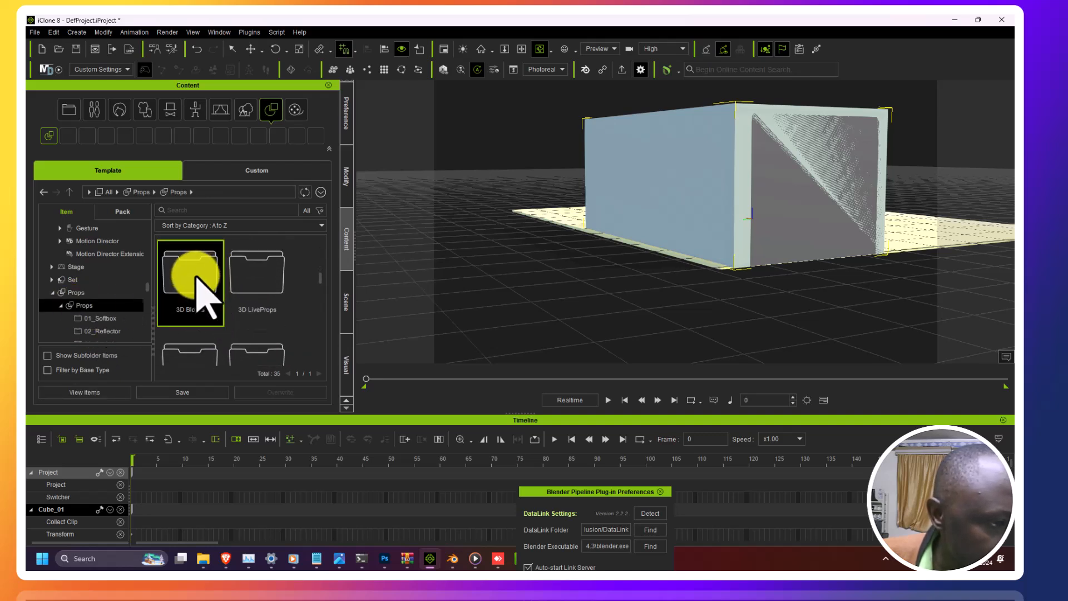
Step: Add the Wall_004 prop from Props > 3D Blocks > Wall and Floor to the scene
double_click(197, 277)
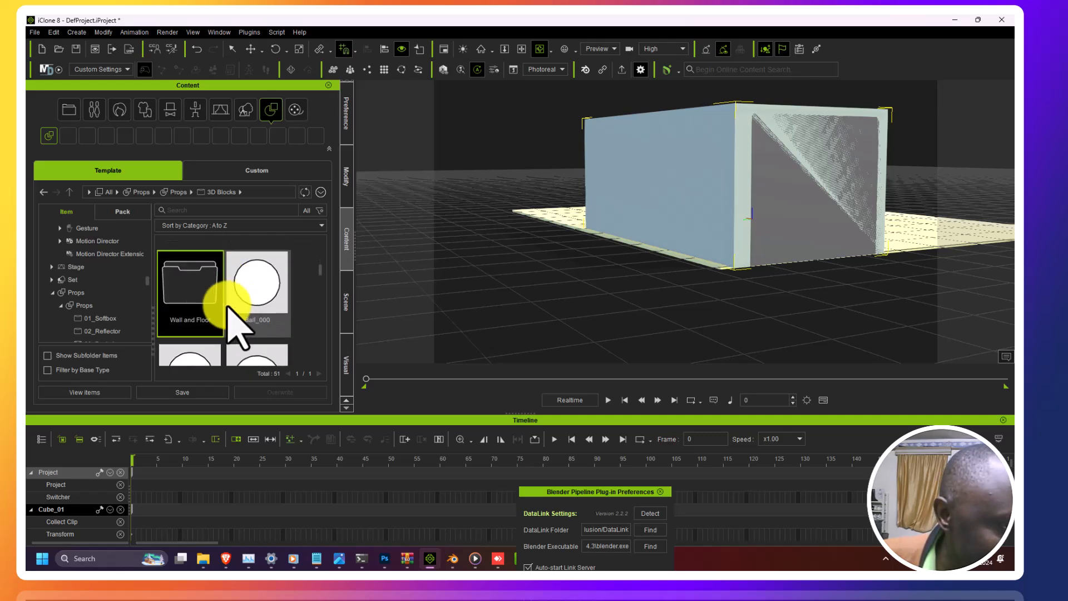
double_click(196, 309)
double_click(256, 313)
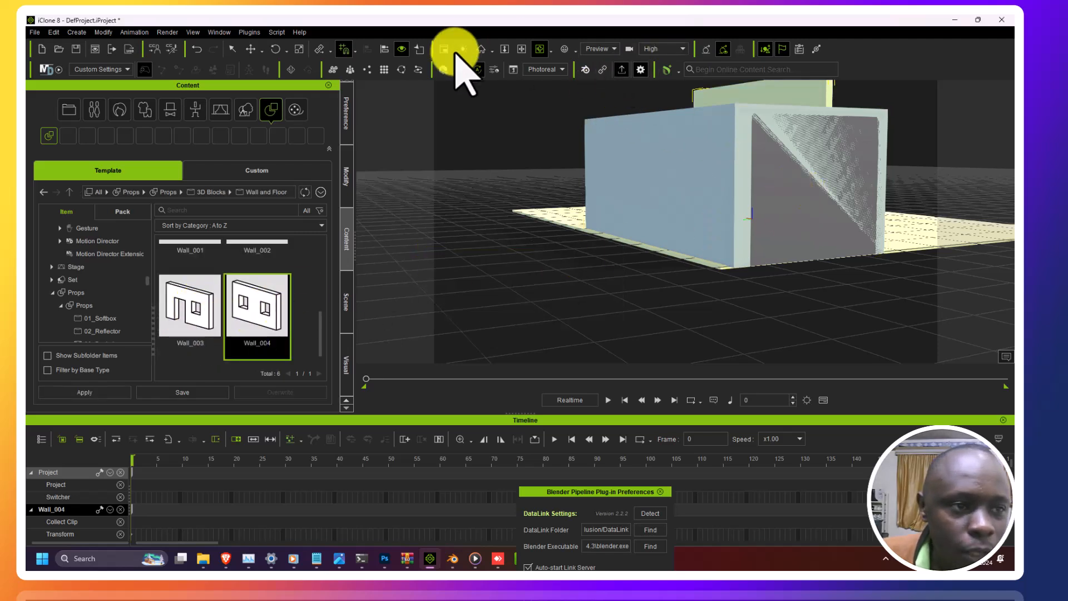
Step: Orbit and zoom the viewport to inspect the new wall's placement relative to the character and the box
right_drag(435, 235, 1016, 440)
right_drag(1008, 375, 790, 192)
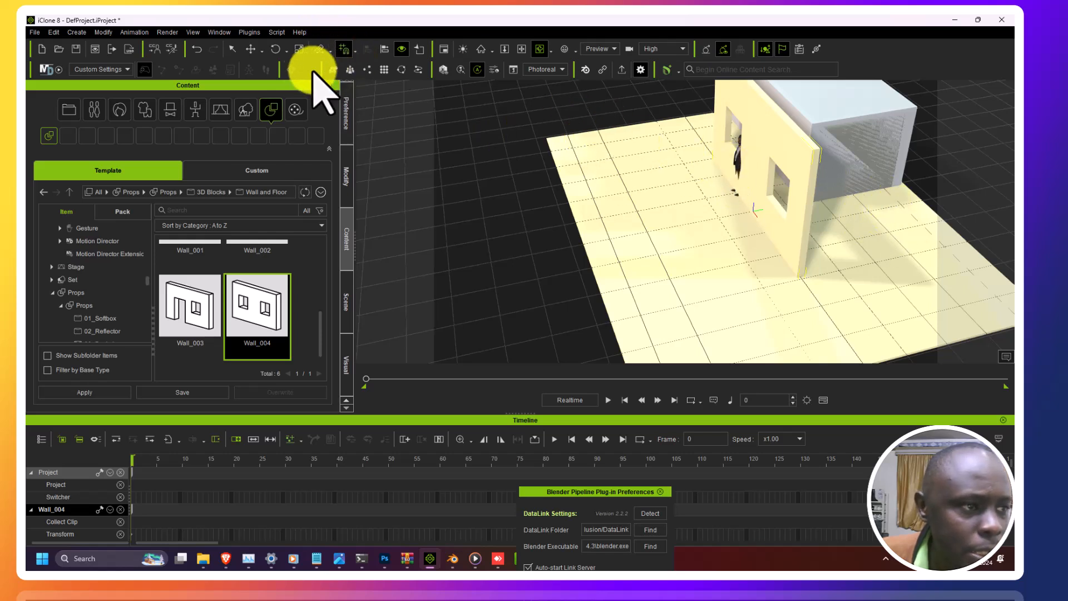
click(251, 49)
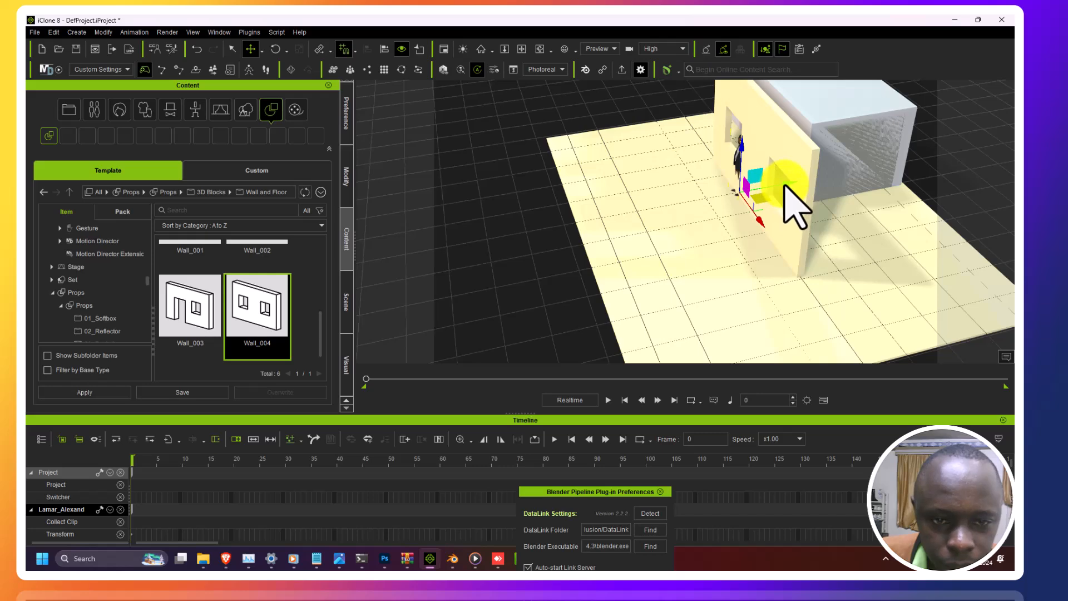
scroll(790, 173, up, 2)
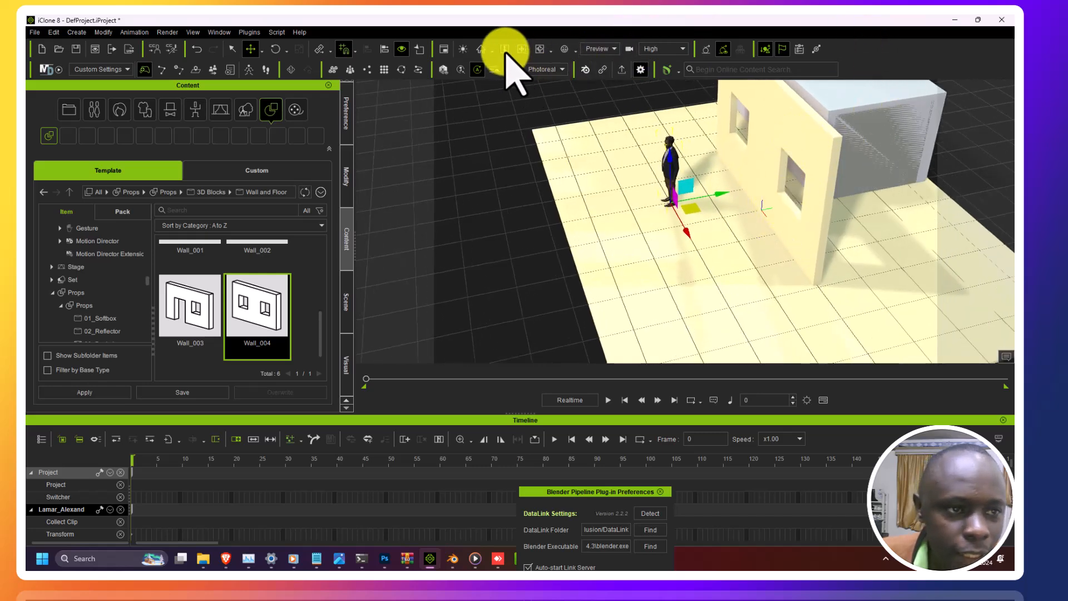
click(539, 49)
drag(674, 189, 564, 89)
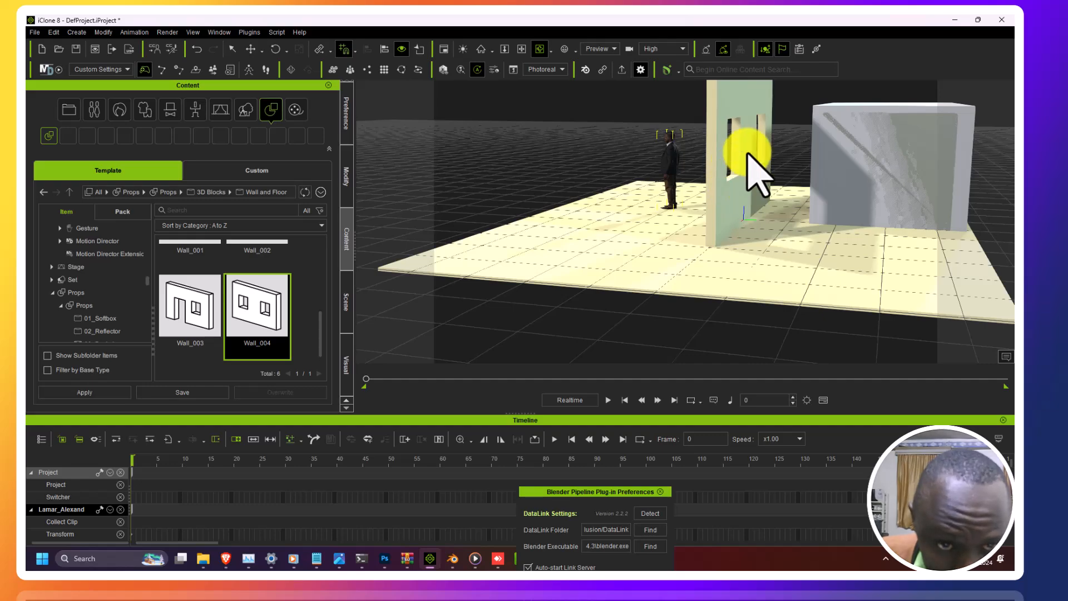
drag(749, 169, 795, 181)
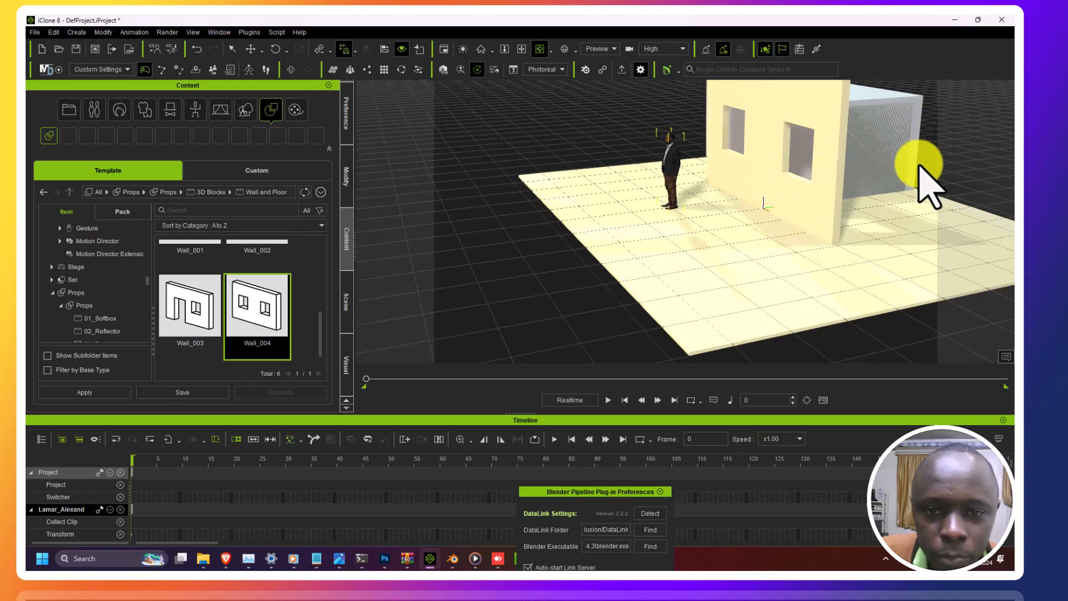
drag(886, 184, 555, 223)
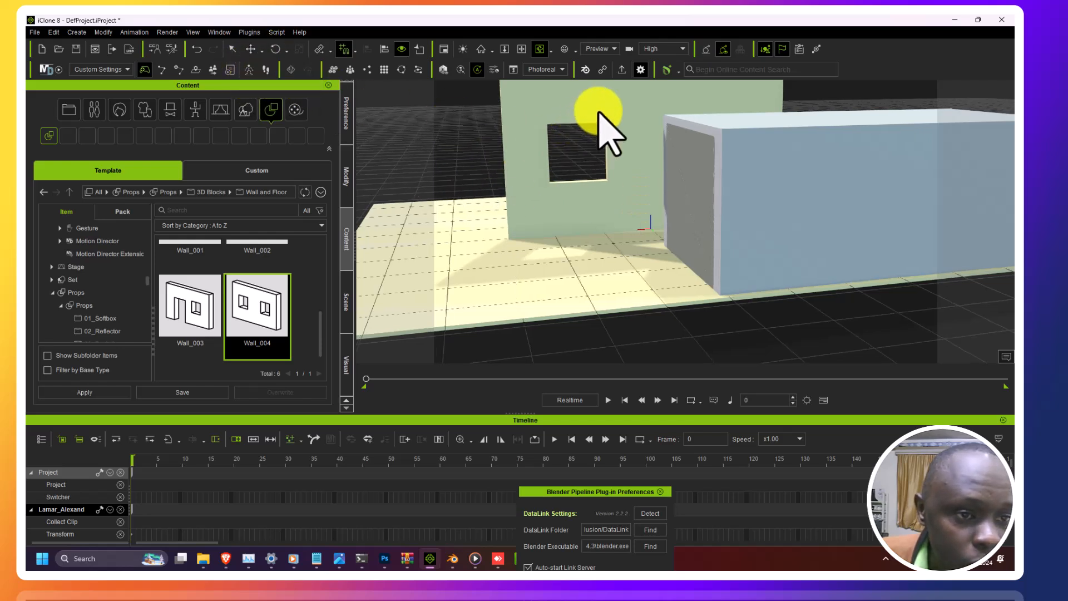
Step: Select the Wall_004 prop and send it to Blender through the Blender Pipeline DataLink export
click(251, 49)
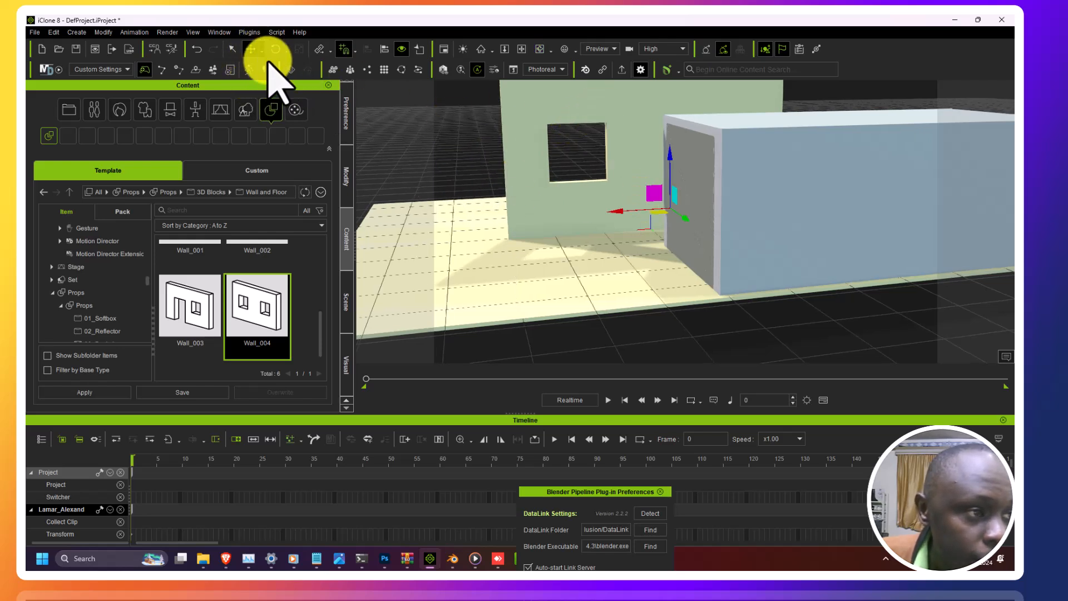
click(581, 133)
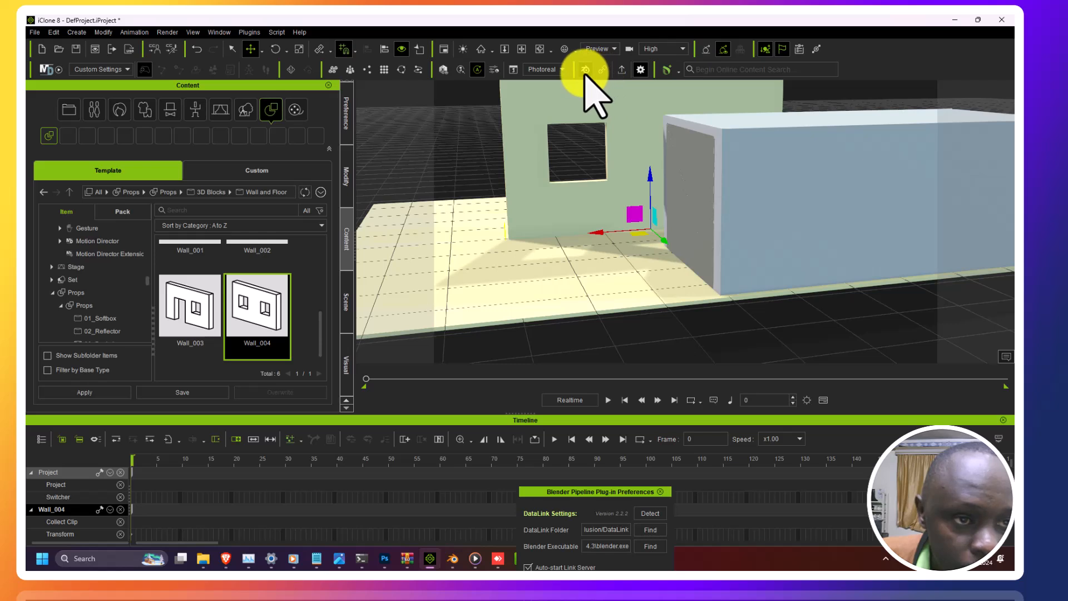
click(622, 70)
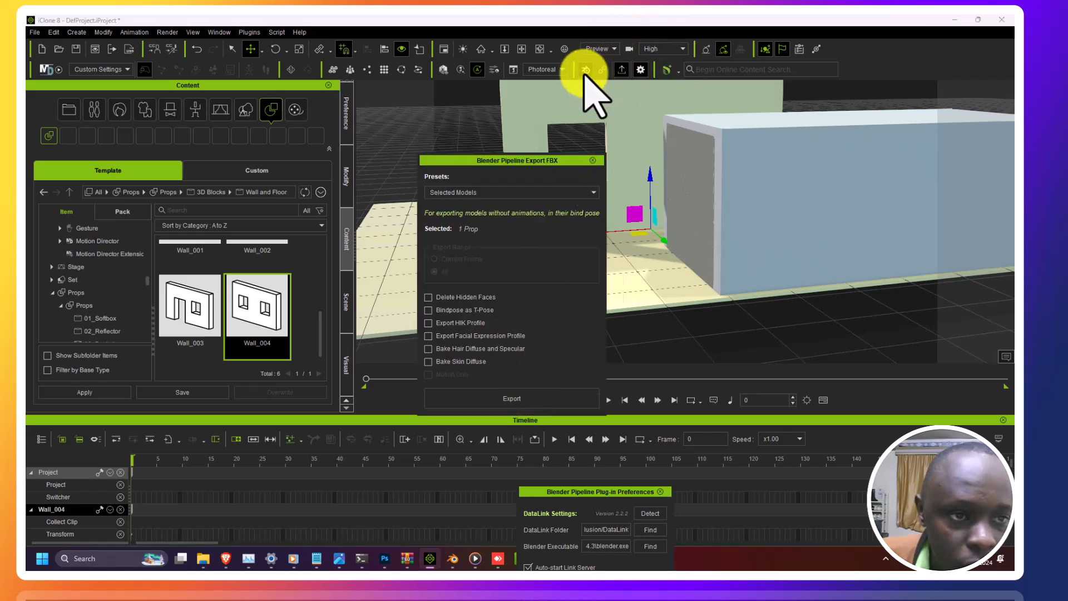
click(454, 560)
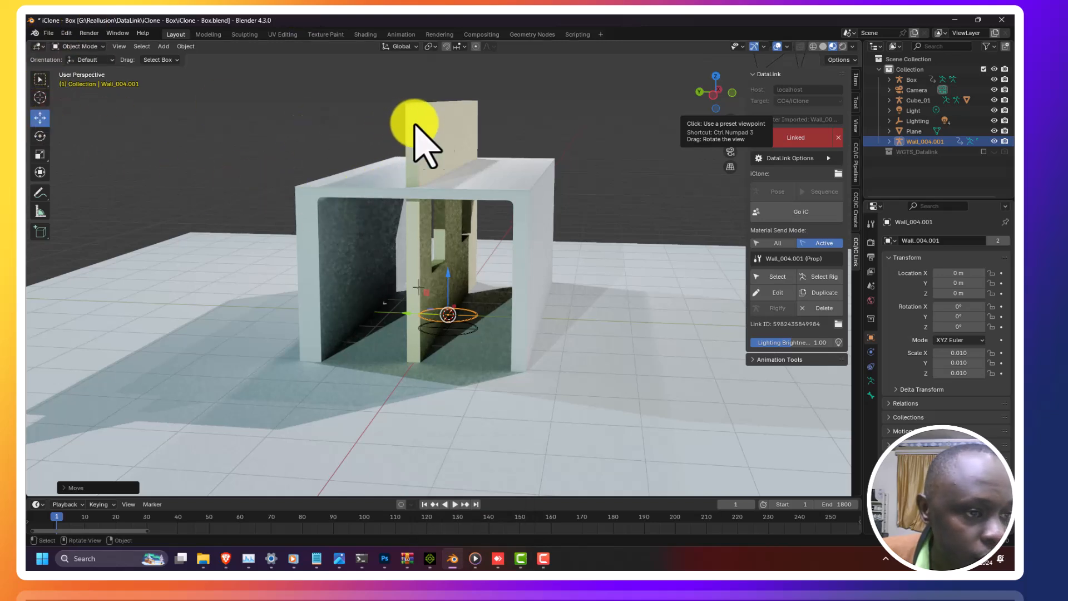
Step: Select the imported wall in Blender and move it out beside the box
click(405, 309)
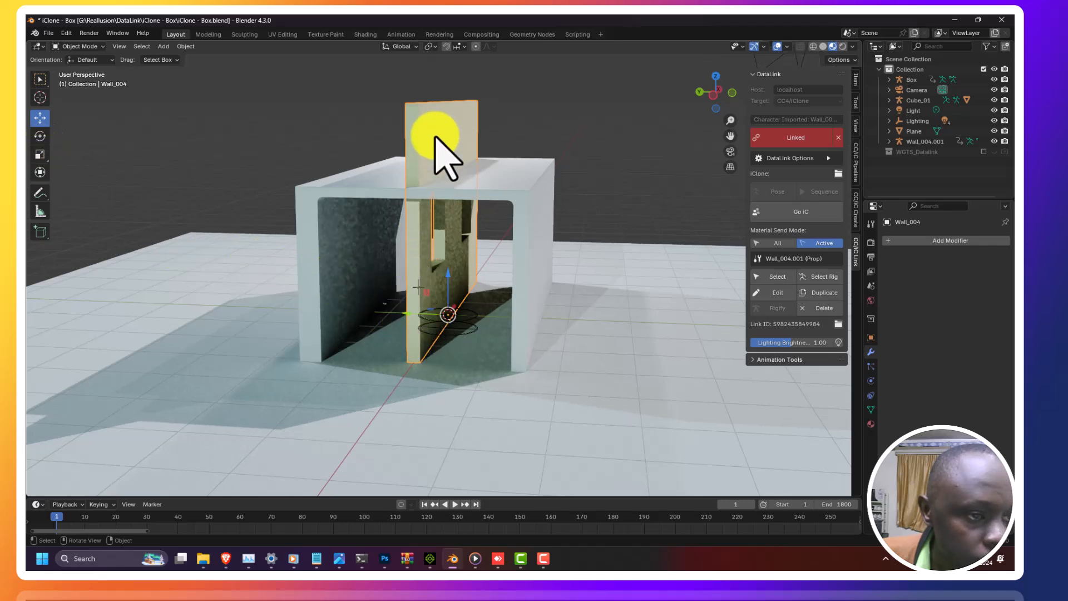
drag(405, 315, 545, 326)
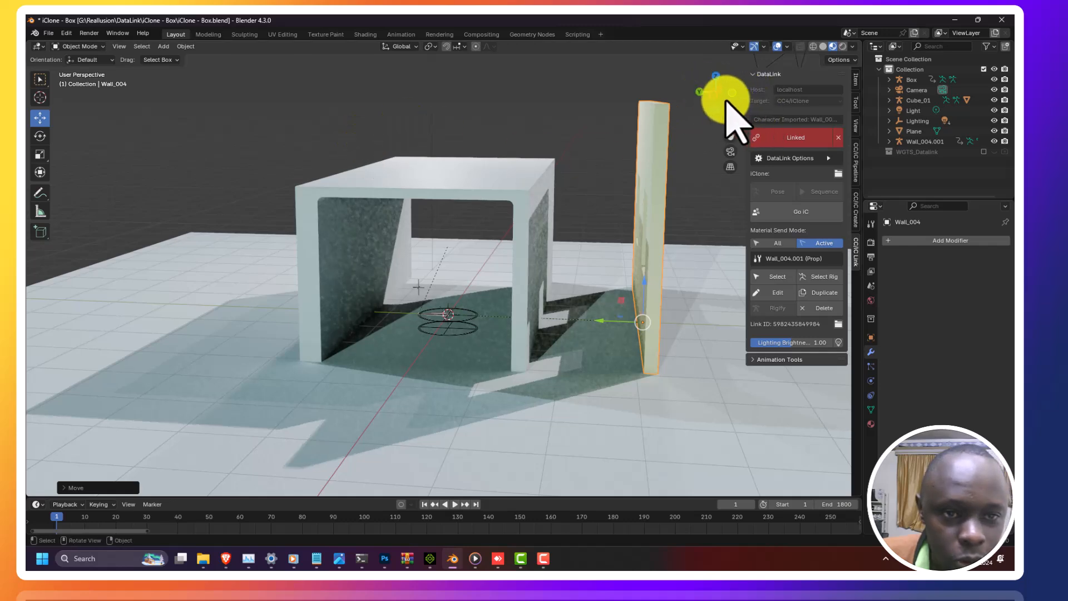
drag(642, 99, 585, 126)
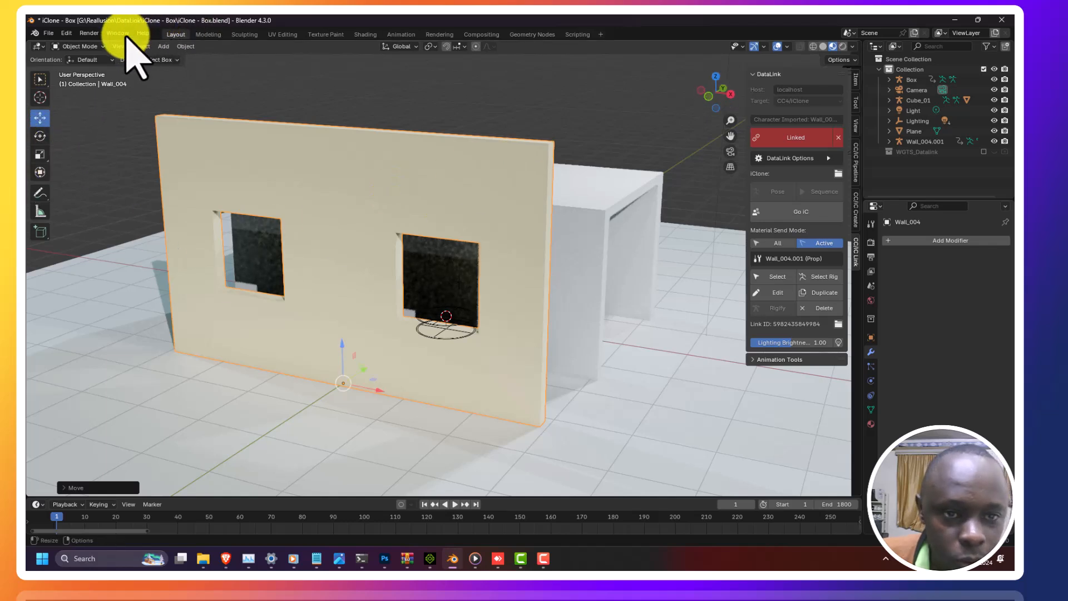
Step: Add a cube mesh and move it along the Y axis to the front of the wall
click(89, 34)
mouse_move(69, 32)
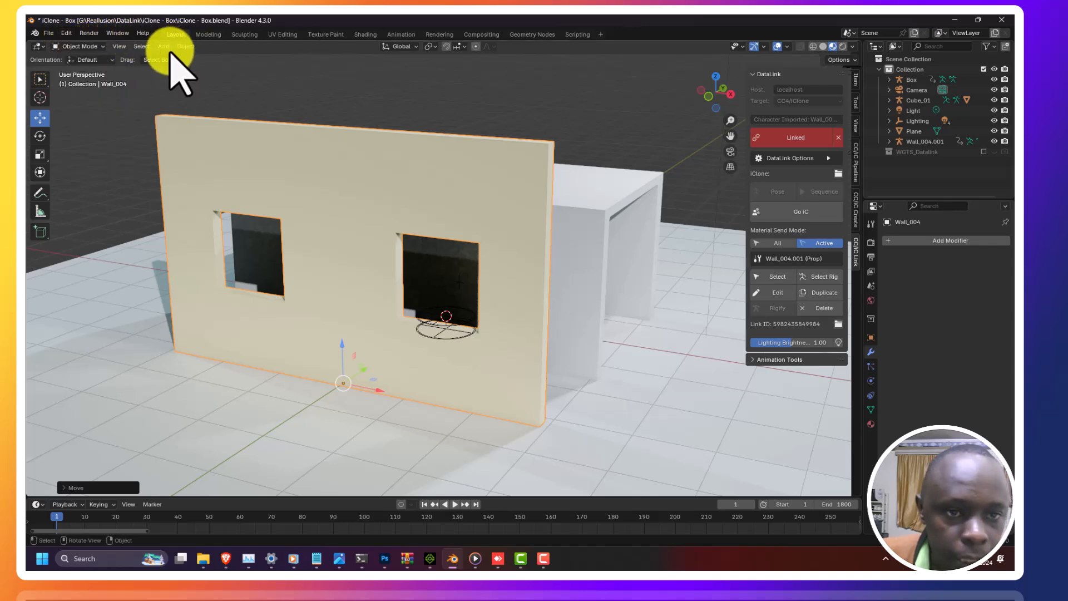
click(166, 47)
mouse_move(178, 59)
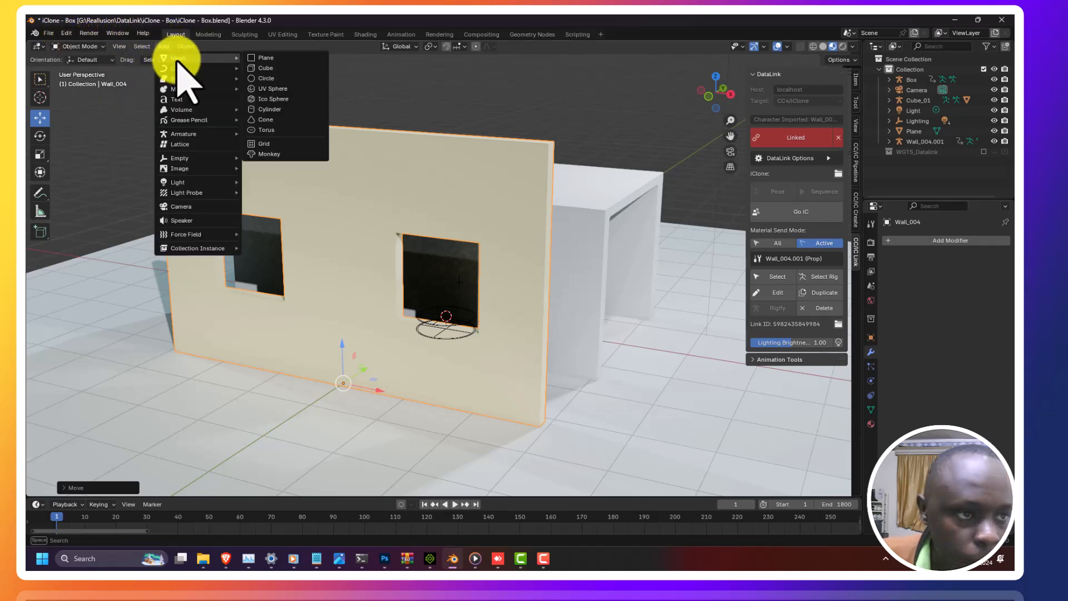
click(264, 69)
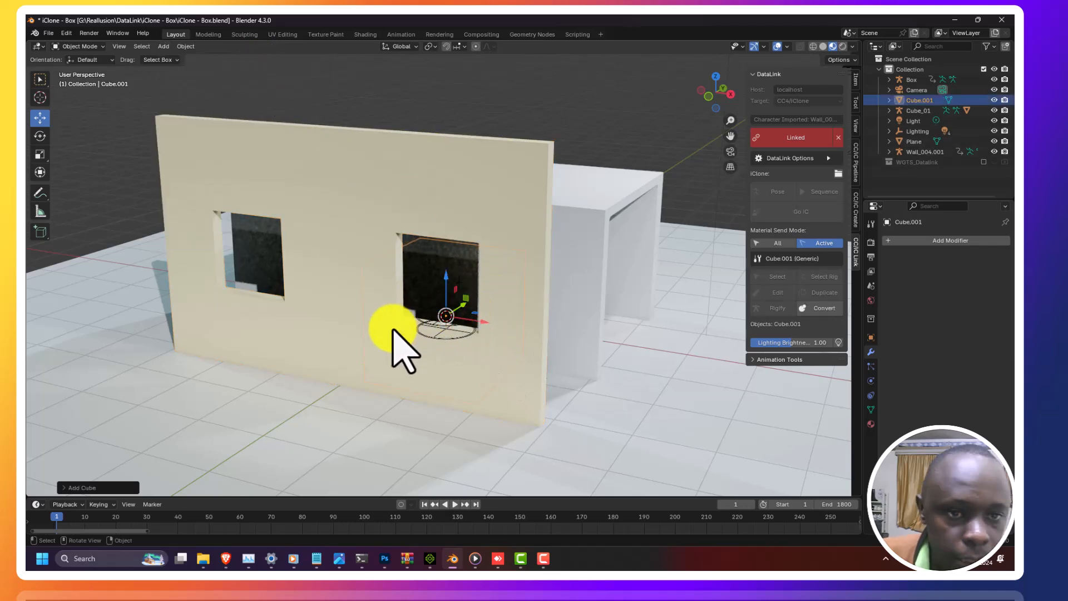
key(g)
key(y)
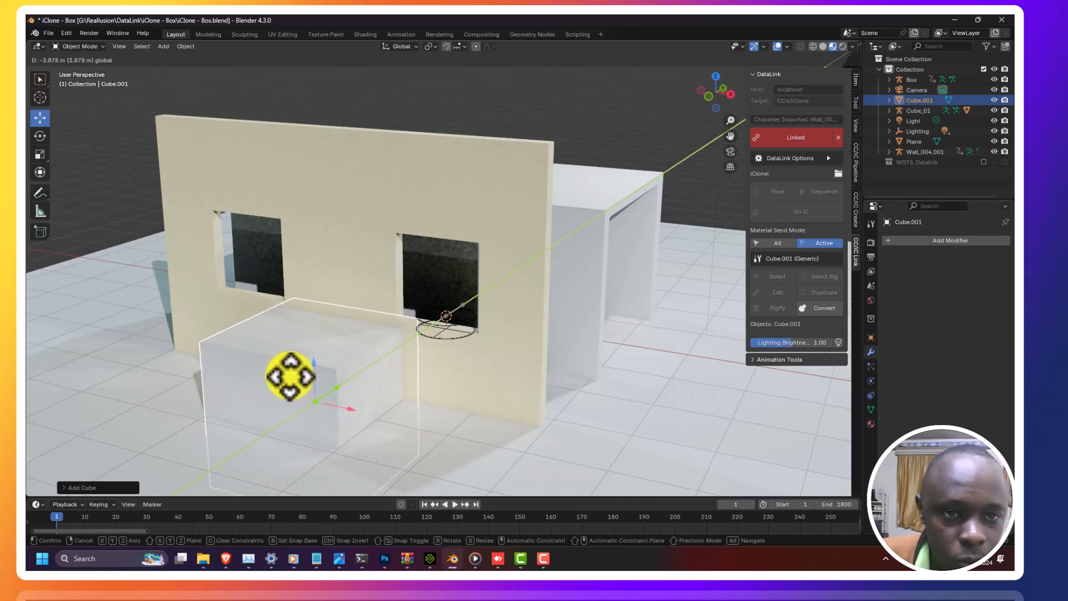
click(291, 376)
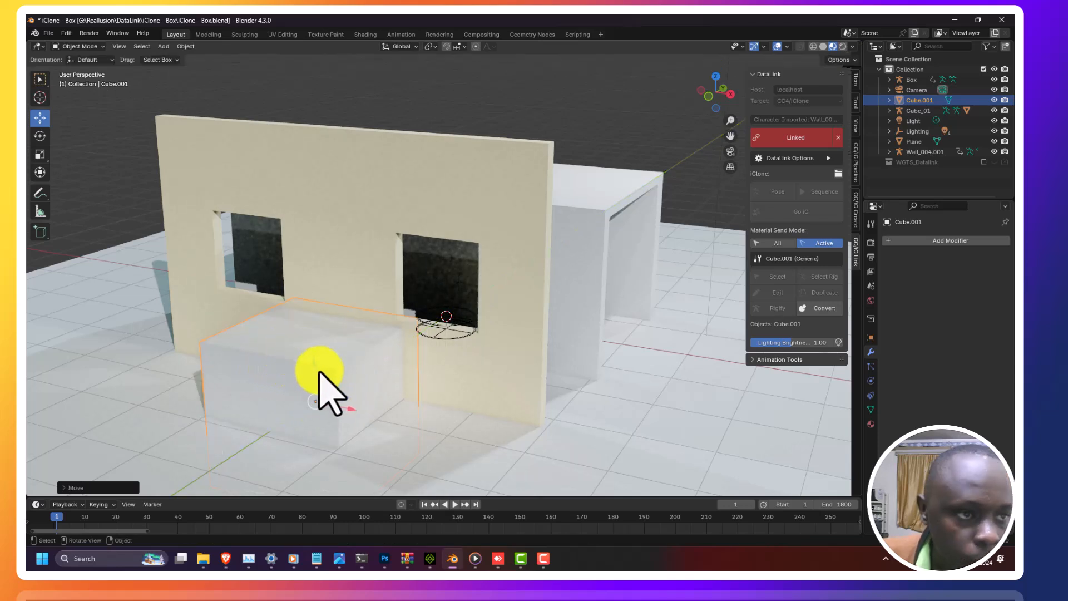
Step: Scale the cube up to about 2.26 so it overlaps the lower part of the wall
click(42, 159)
click(39, 118)
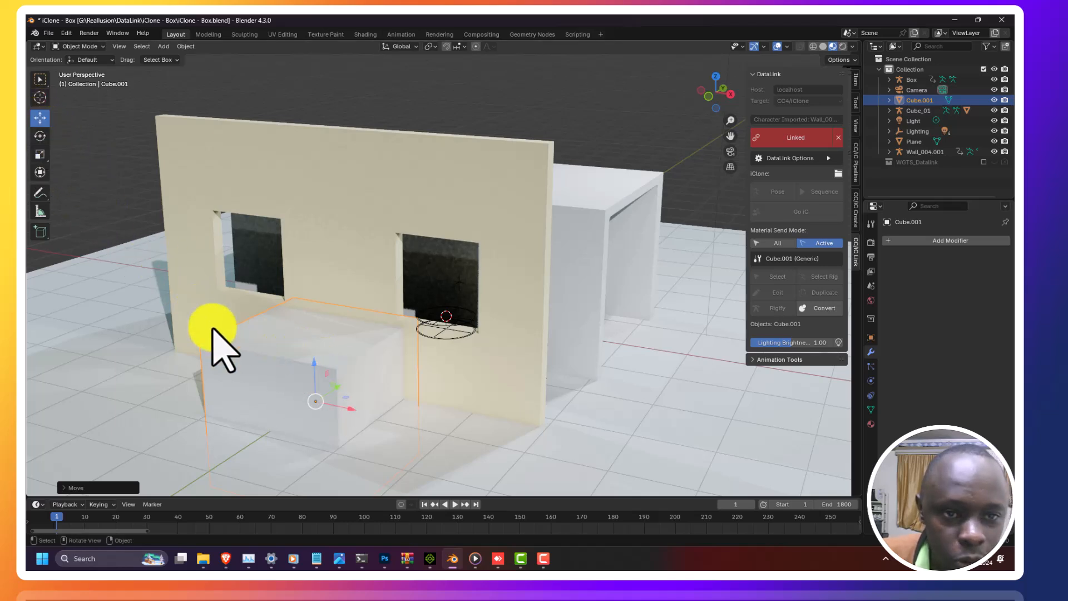
click(40, 154)
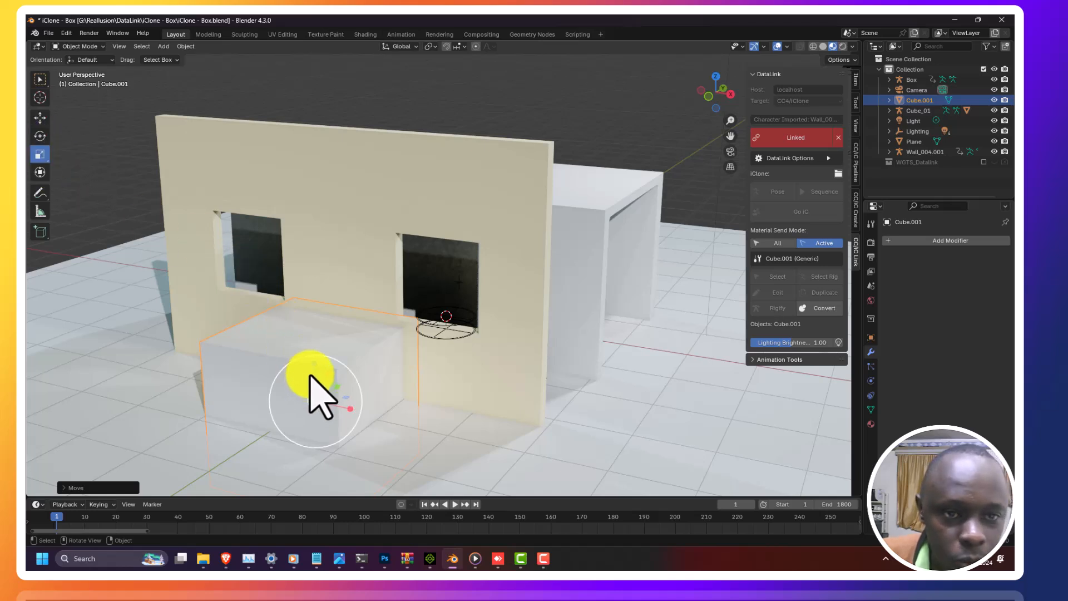
drag(315, 367, 328, 309)
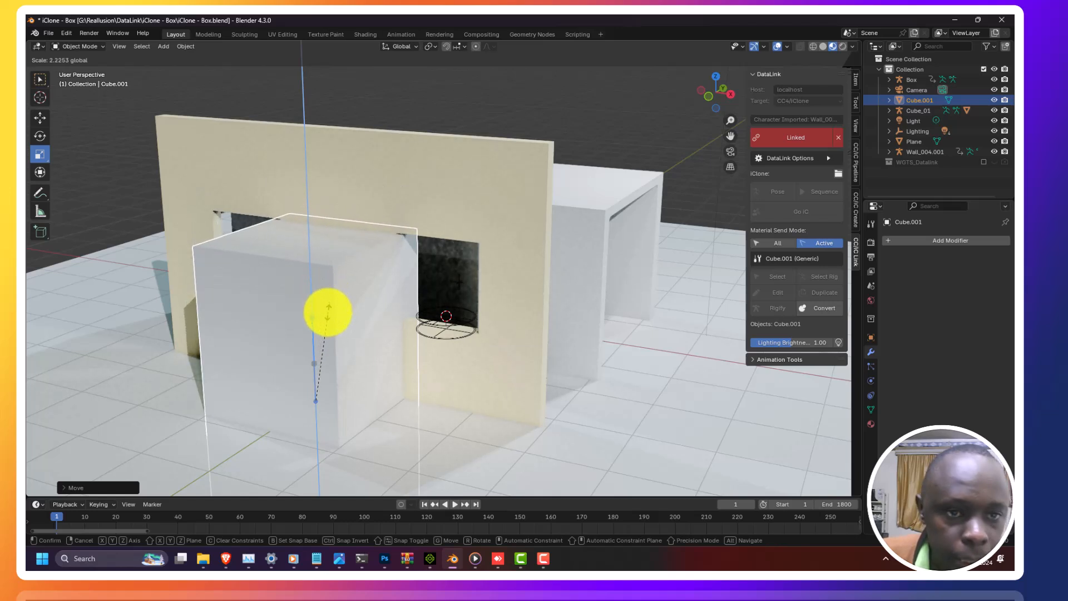
drag(328, 310, 328, 312)
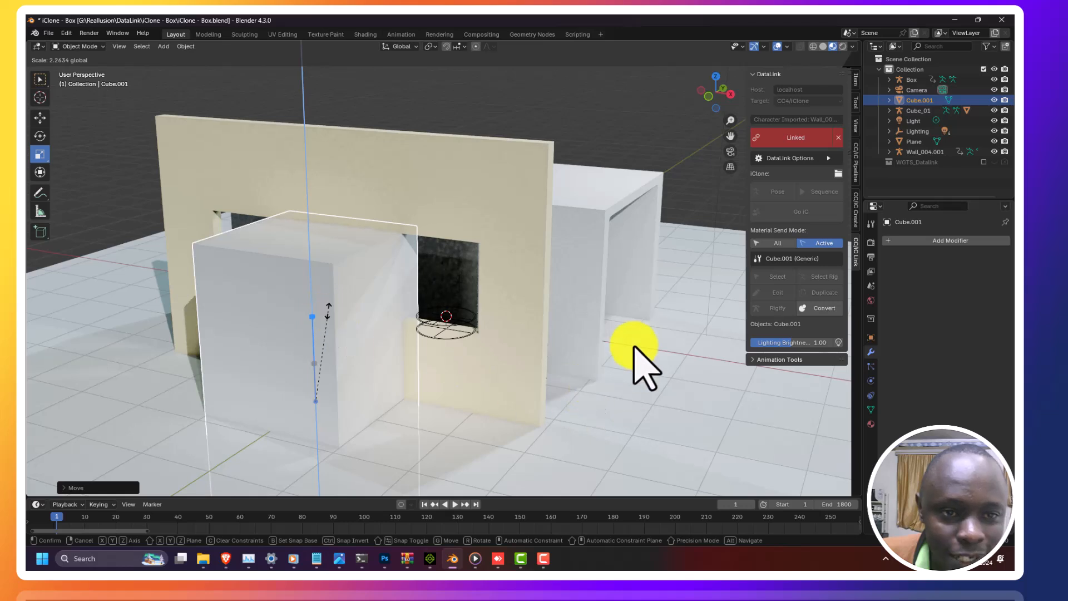
Step: Add a Boolean Difference modifier to the wall with Cube.001 as the cutter object, and apply it
click(445, 156)
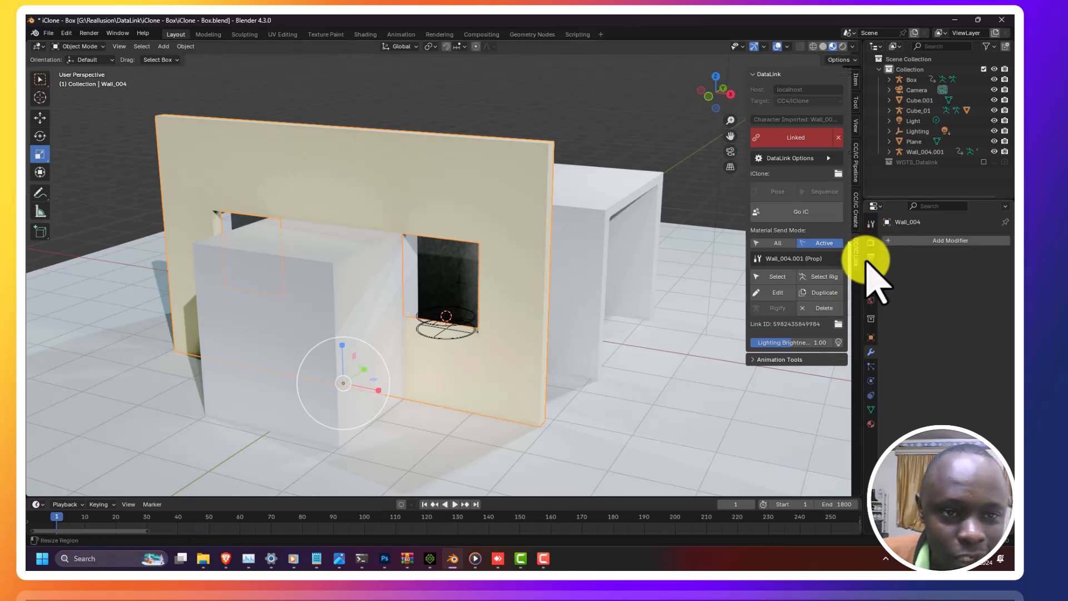
click(940, 240)
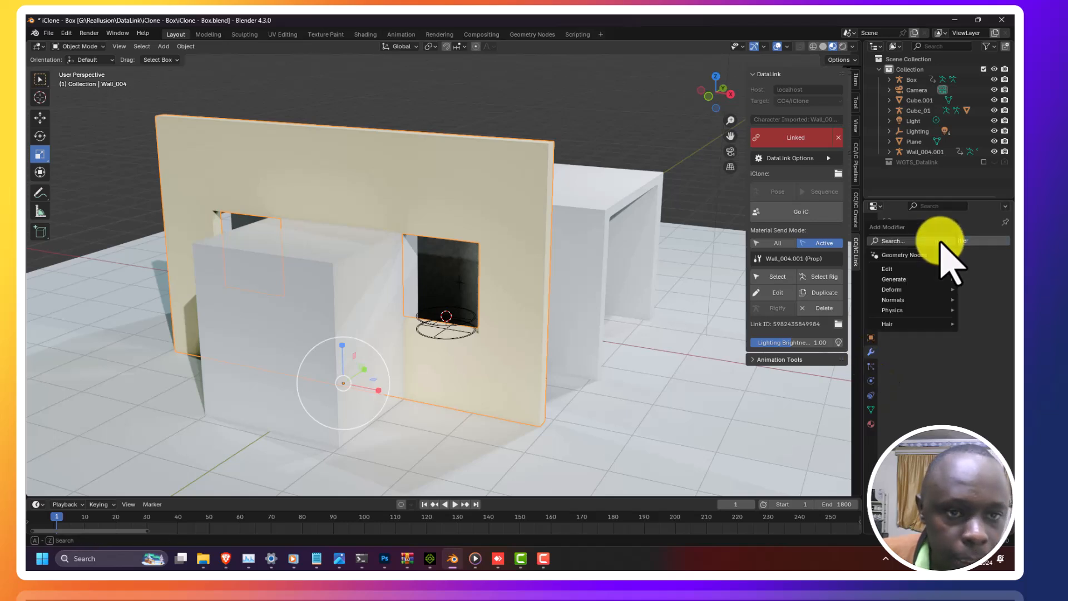
click(901, 240)
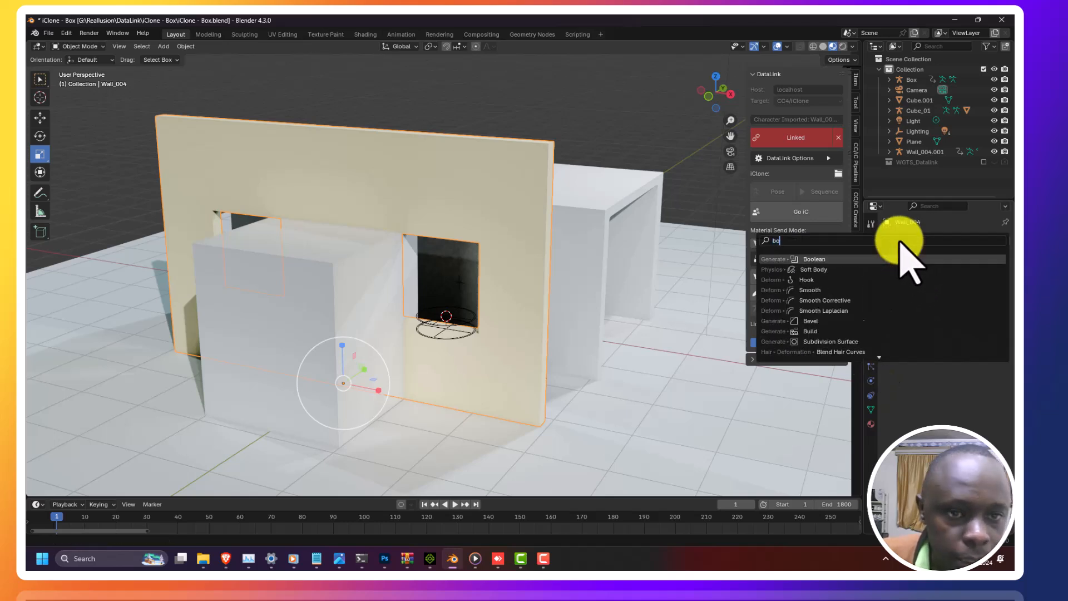
click(810, 259)
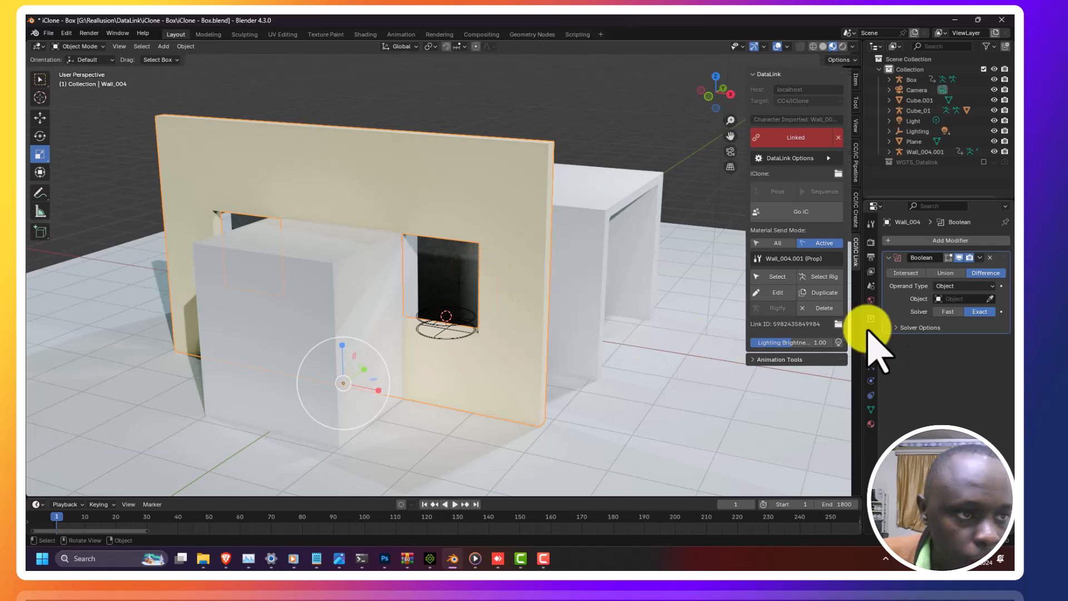
click(971, 298)
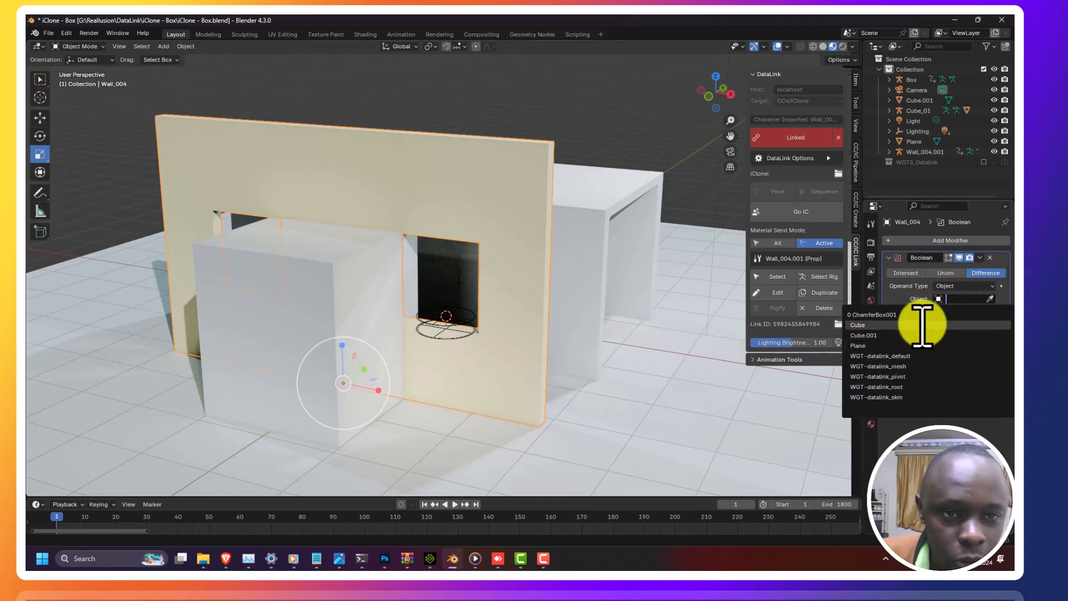
click(991, 299)
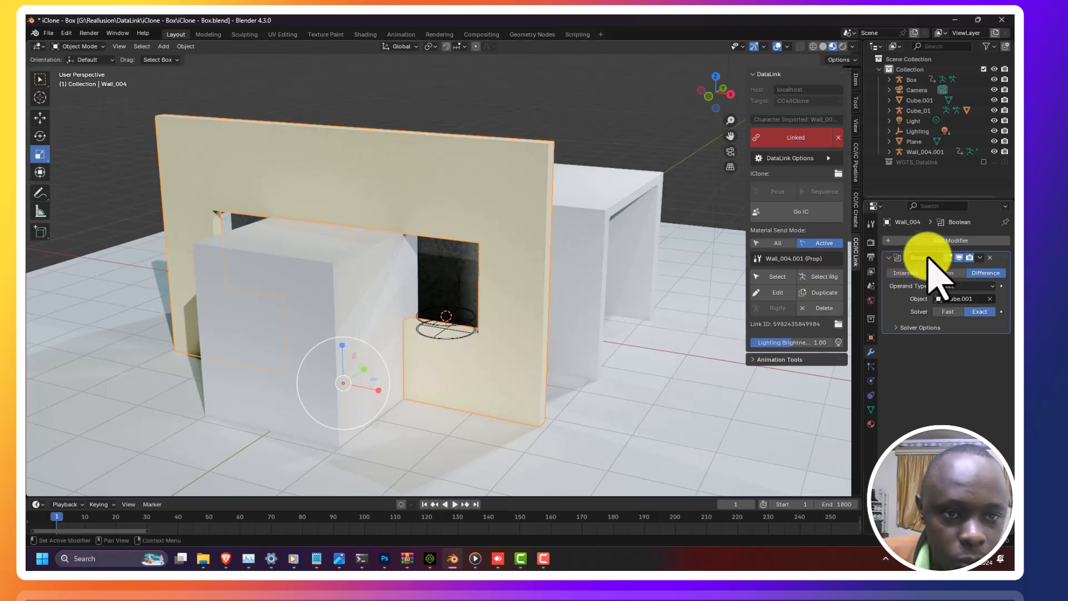
click(981, 258)
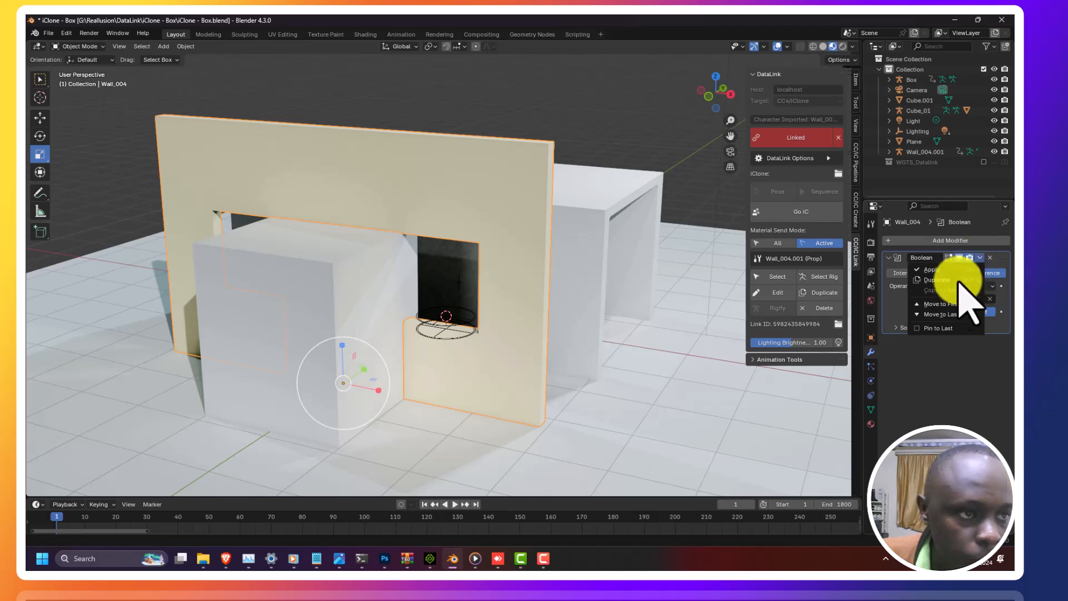
click(937, 271)
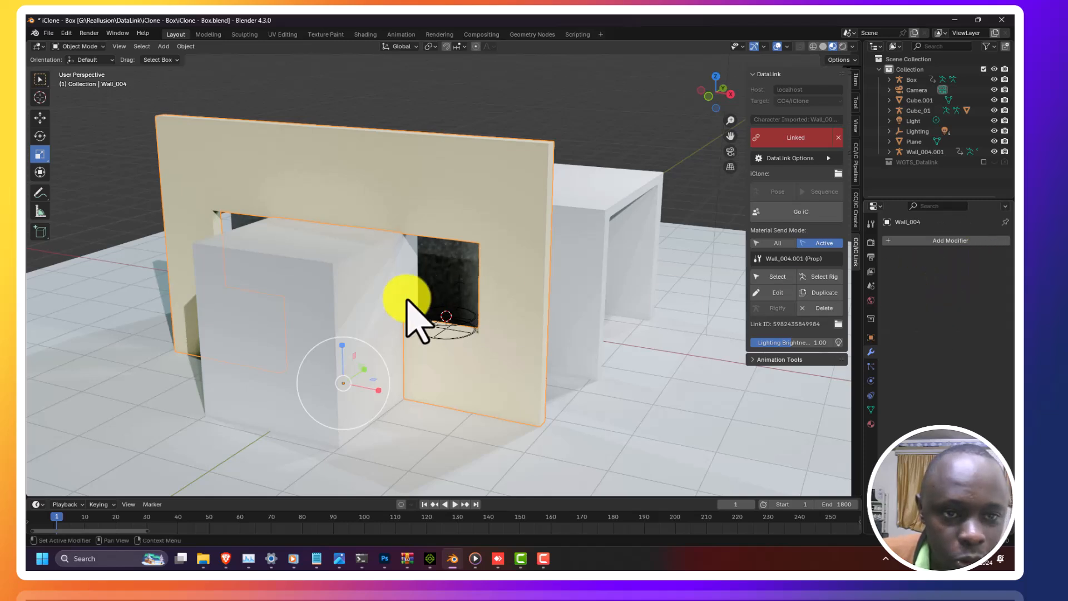
Step: Select the cutter cube and delete it
click(333, 289)
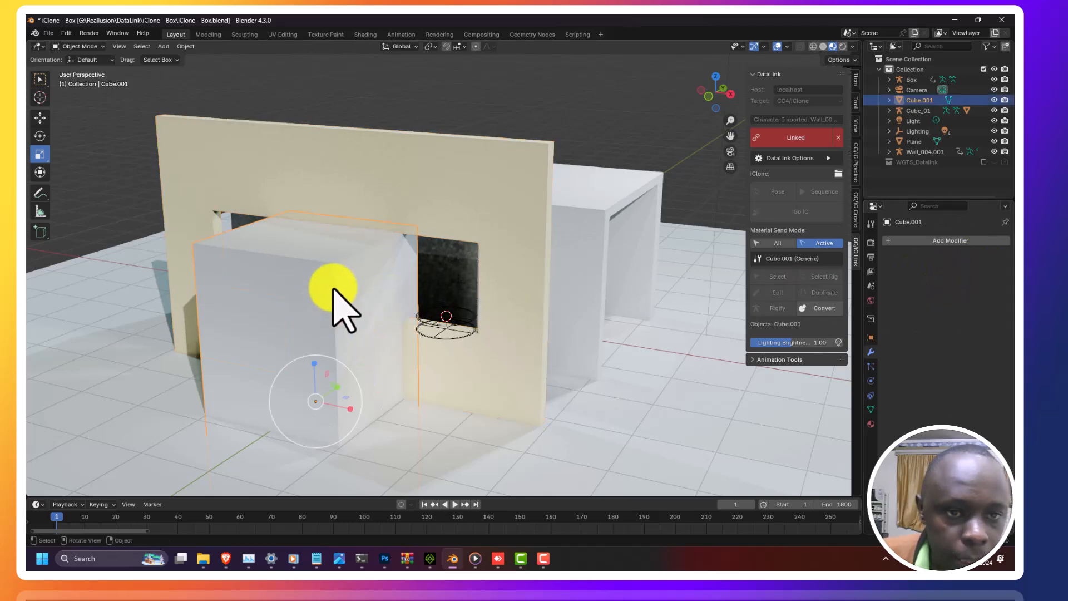
key(Delete)
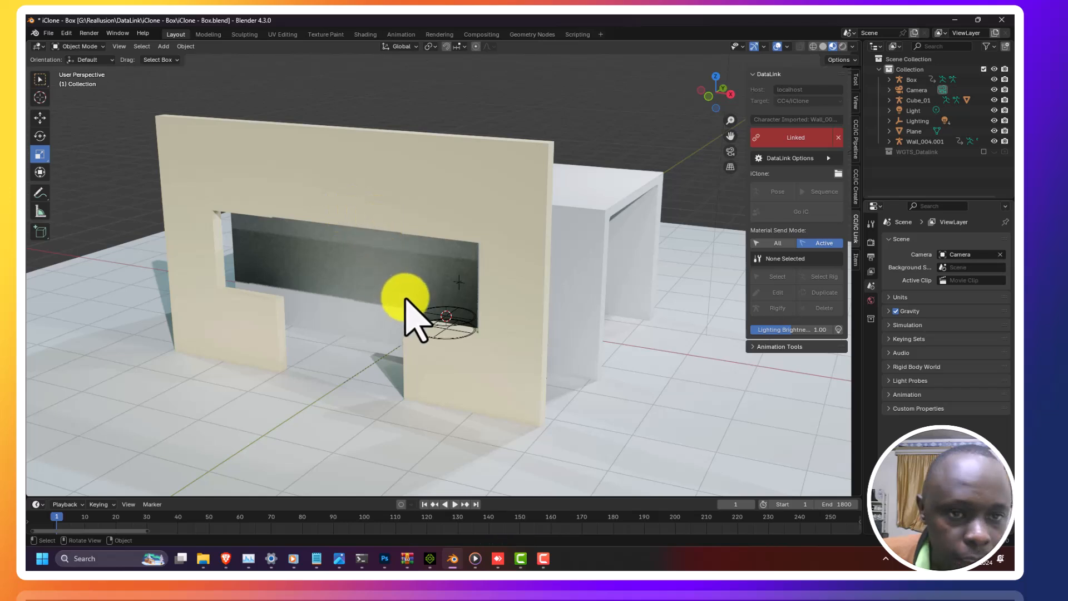
Step: Select the wall and send the updated mesh back to iClone with Go IC
click(336, 195)
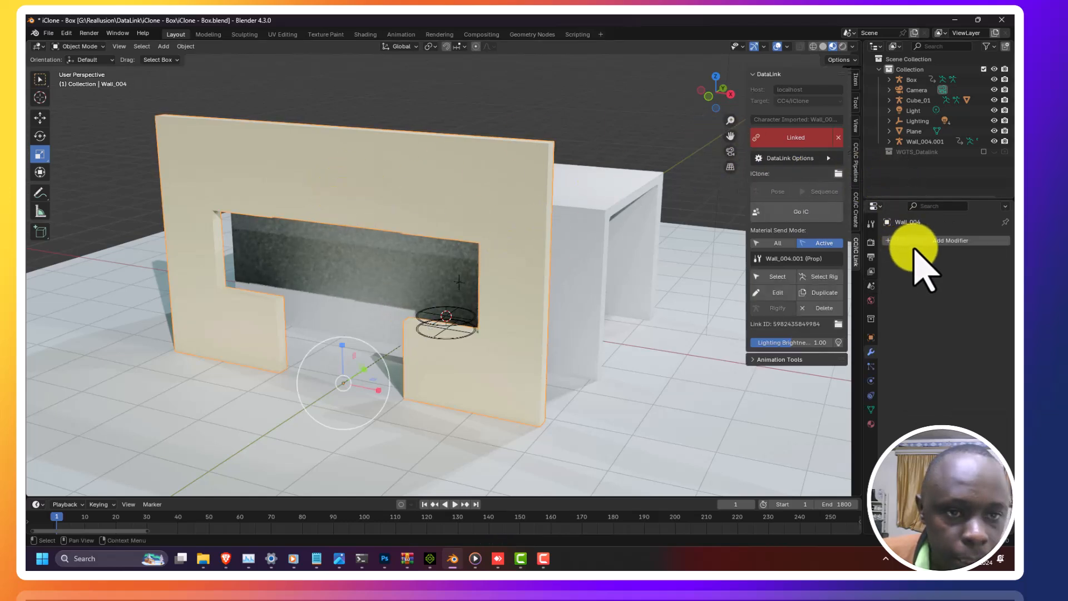
click(800, 215)
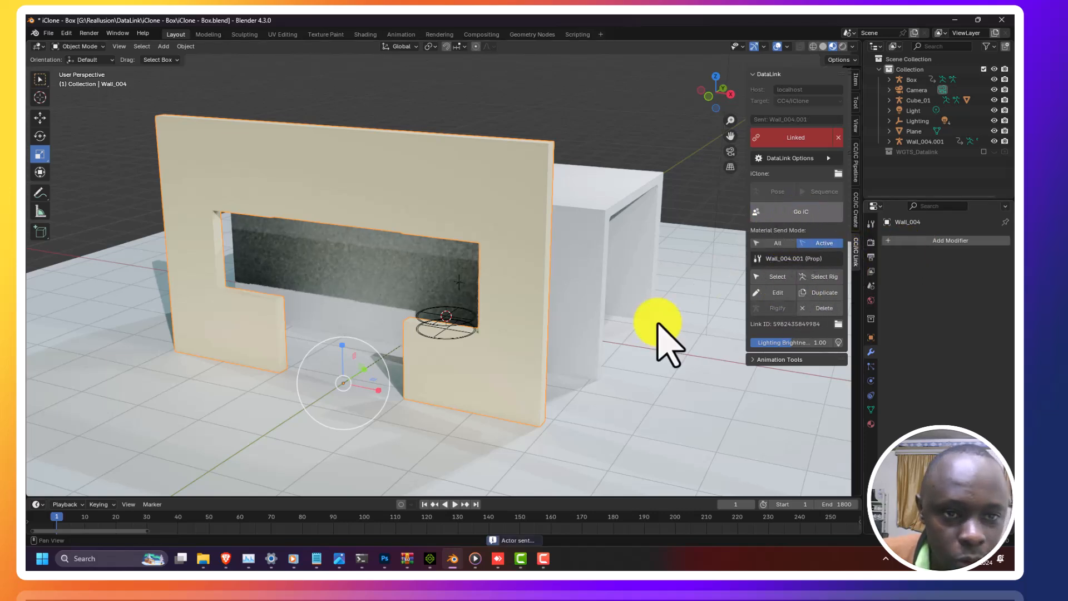
click(430, 558)
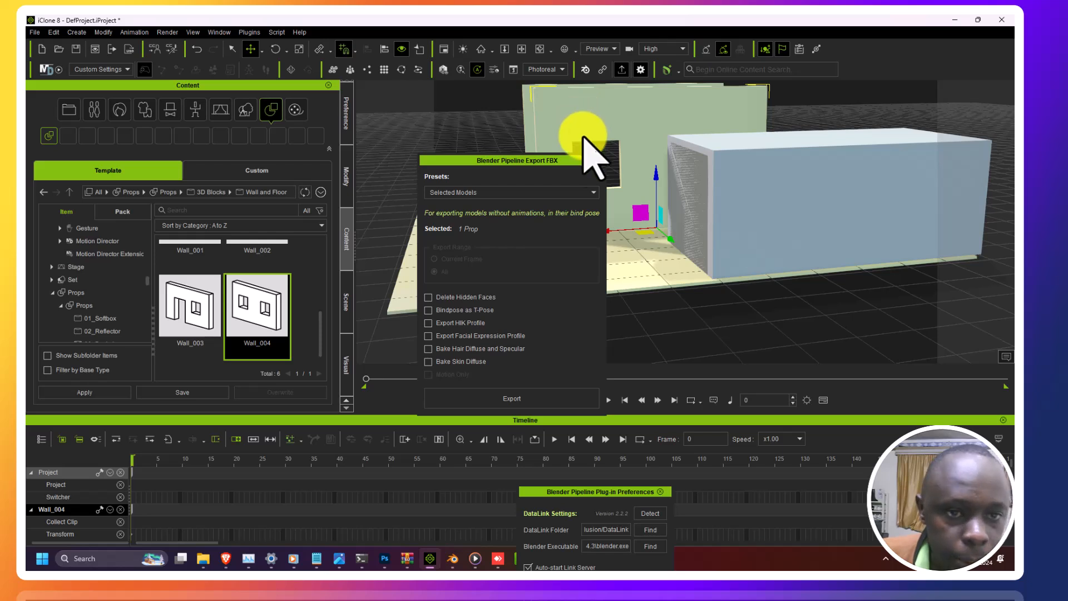
Step: Orbit around the updated wall and select the box prop in the iClone scene
drag(610, 235, 791, 242)
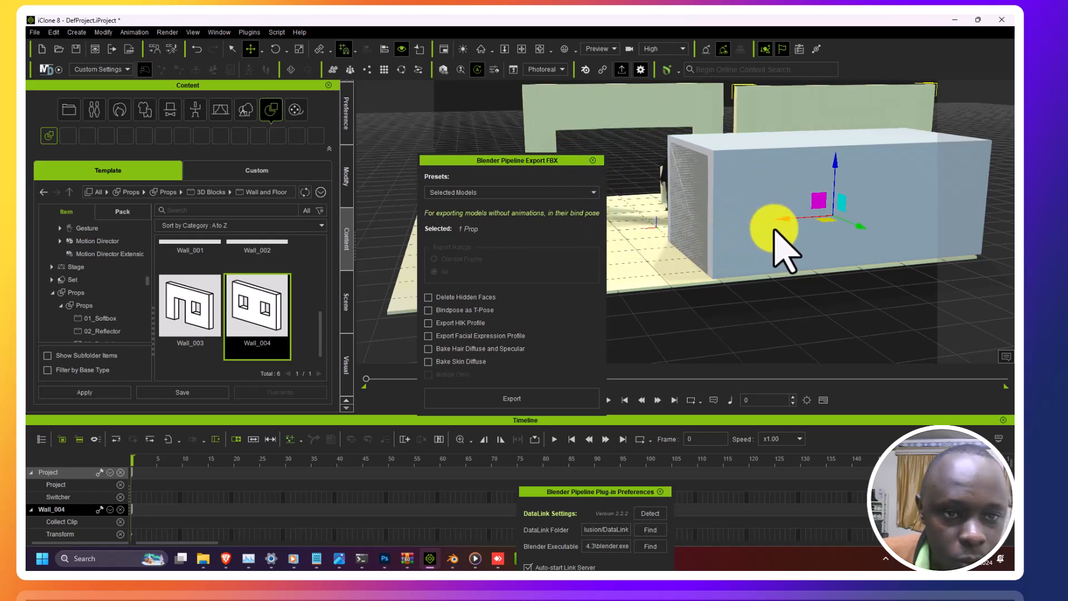
click(537, 48)
drag(426, 129, 704, 198)
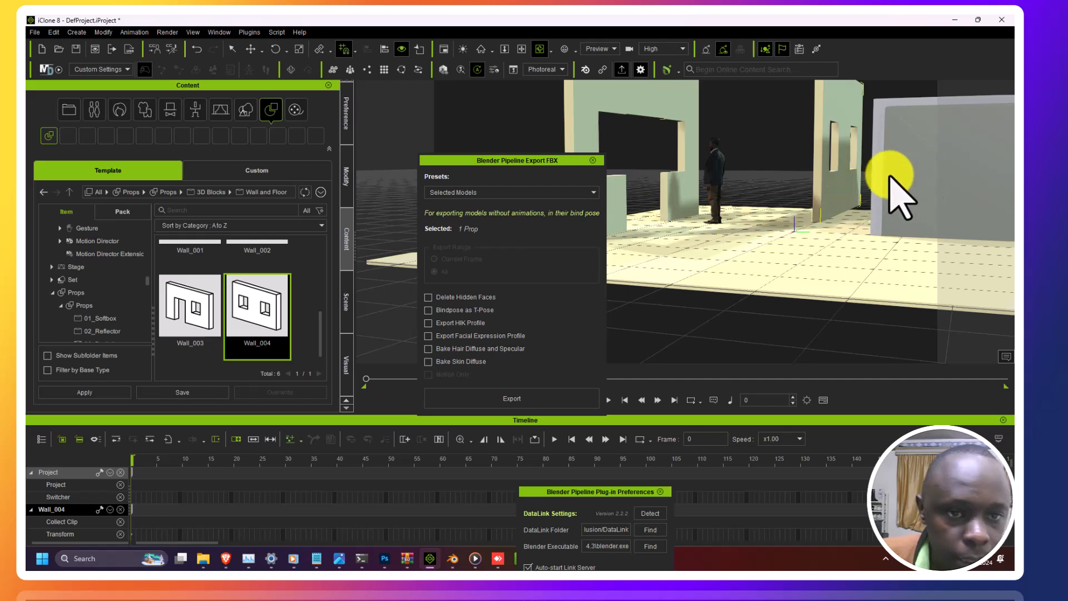
click(251, 49)
click(906, 168)
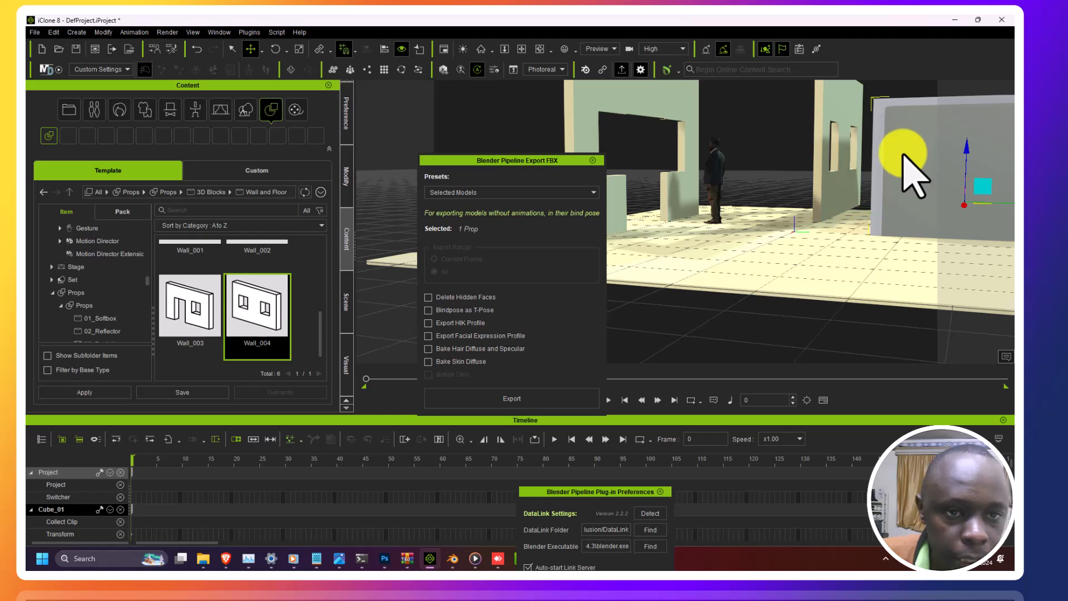
scroll(902, 161, down, 2)
scroll(904, 156, down, 1)
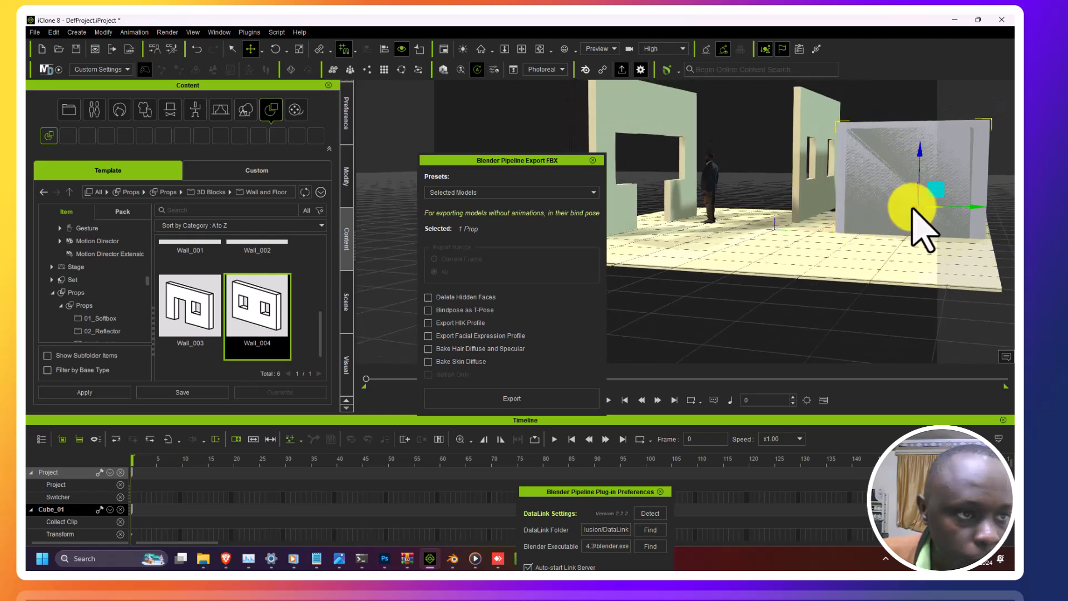